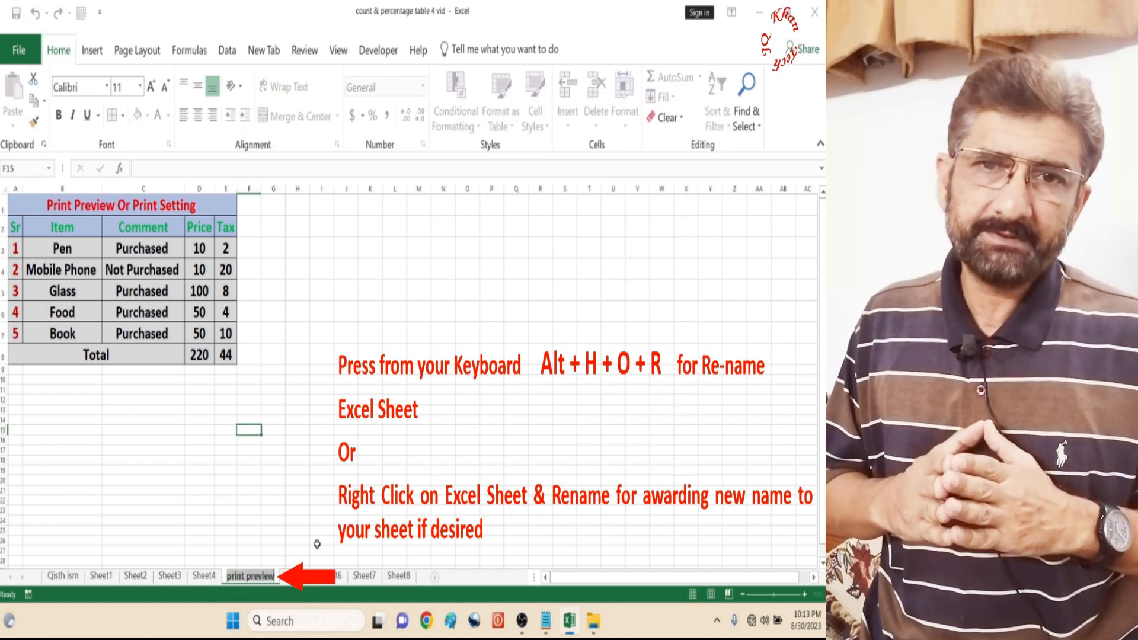
- Bring up the print preview and set the paper size to A4
left_click(19, 50)
left_click(26, 264)
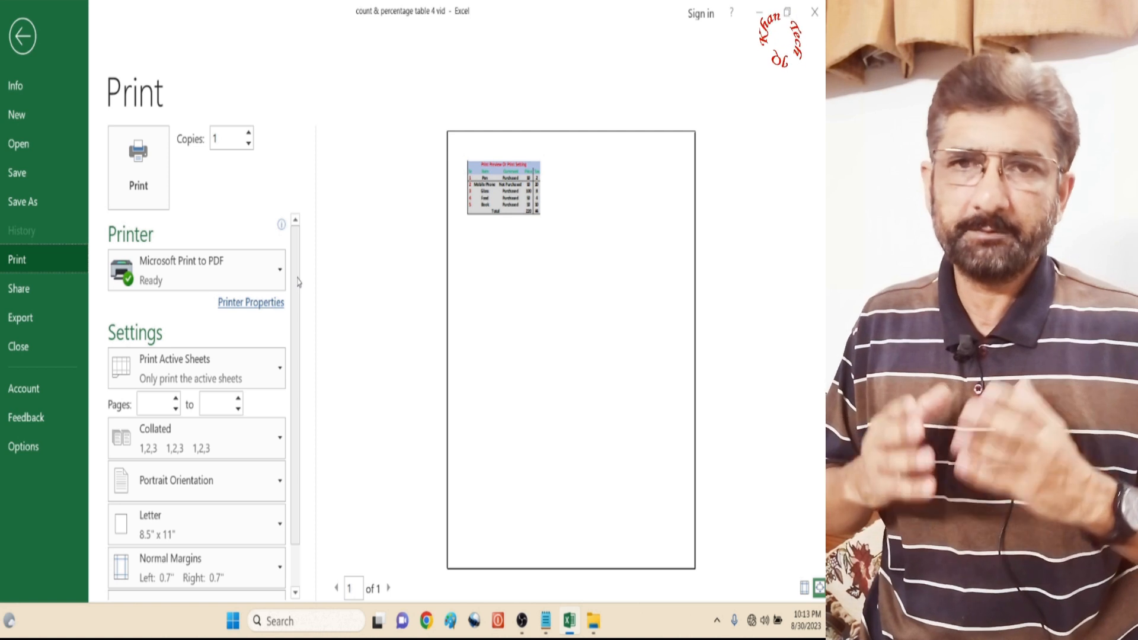
scroll(317, 309, "down", 3)
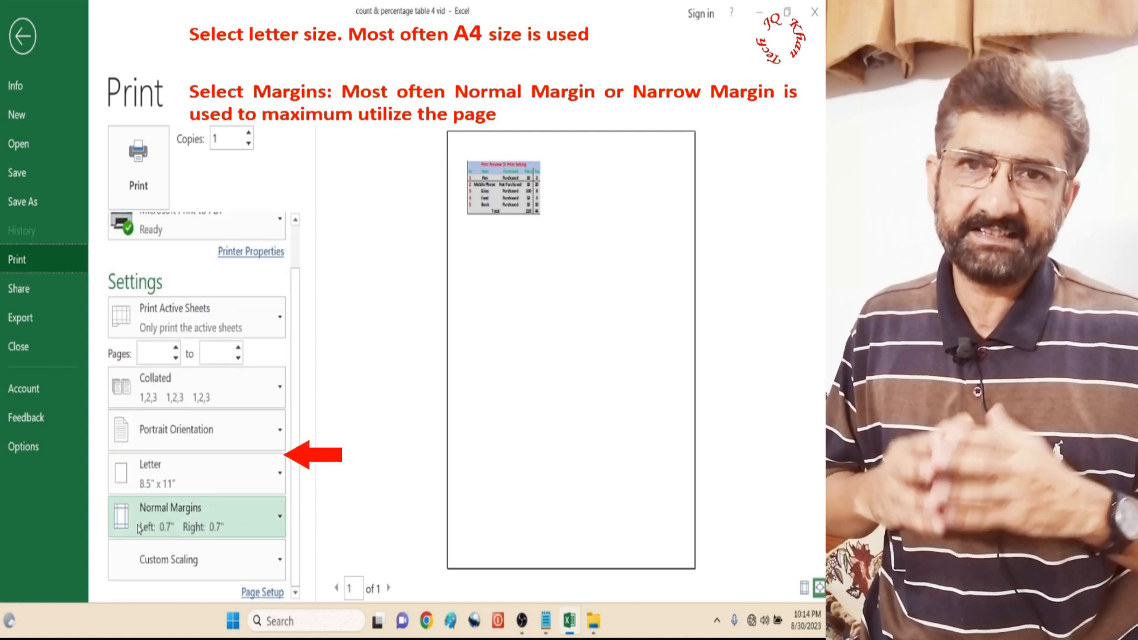
left_click(281, 474)
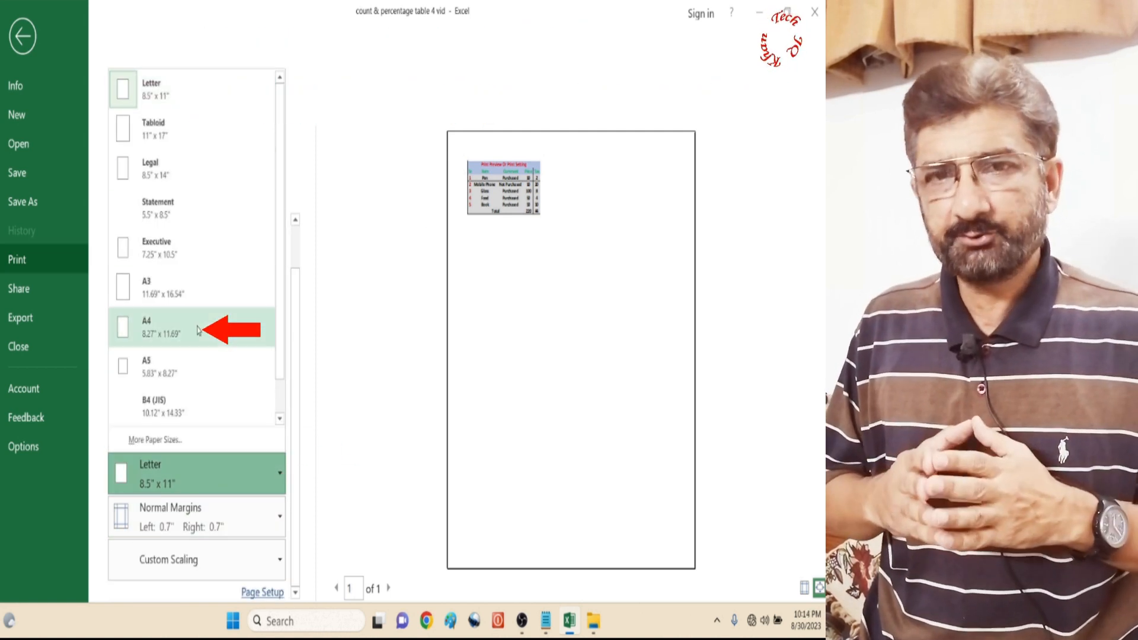
left_click(197, 329)
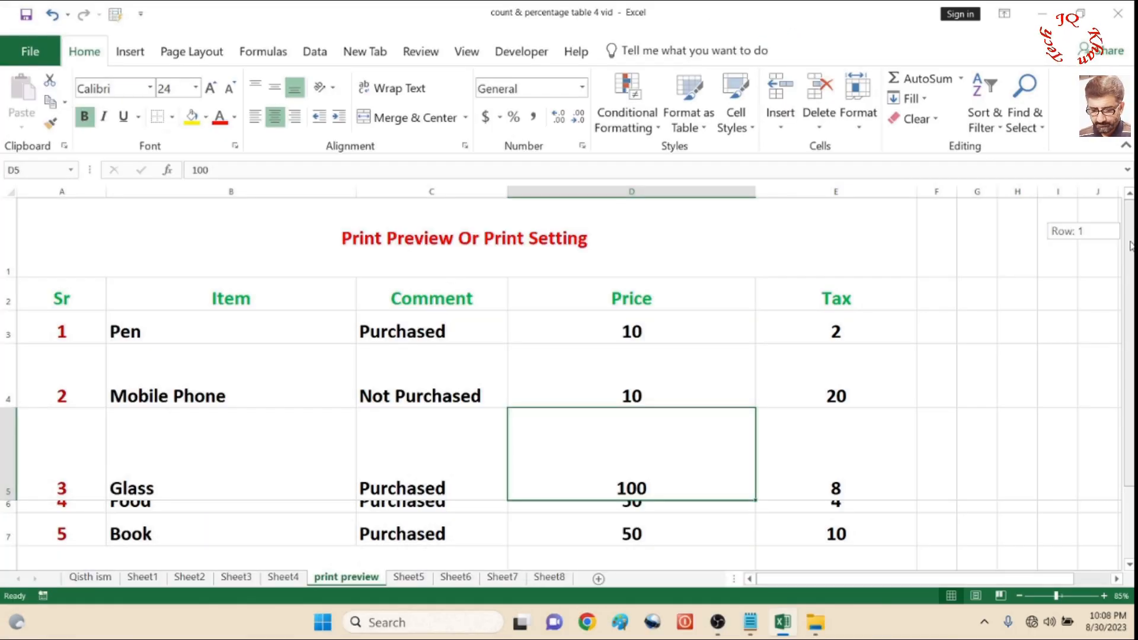
mouse_move(1129, 244)
left_mouse_down()
mouse_move(1128, 286)
mouse_move(1128, 214)
left_mouse_up()
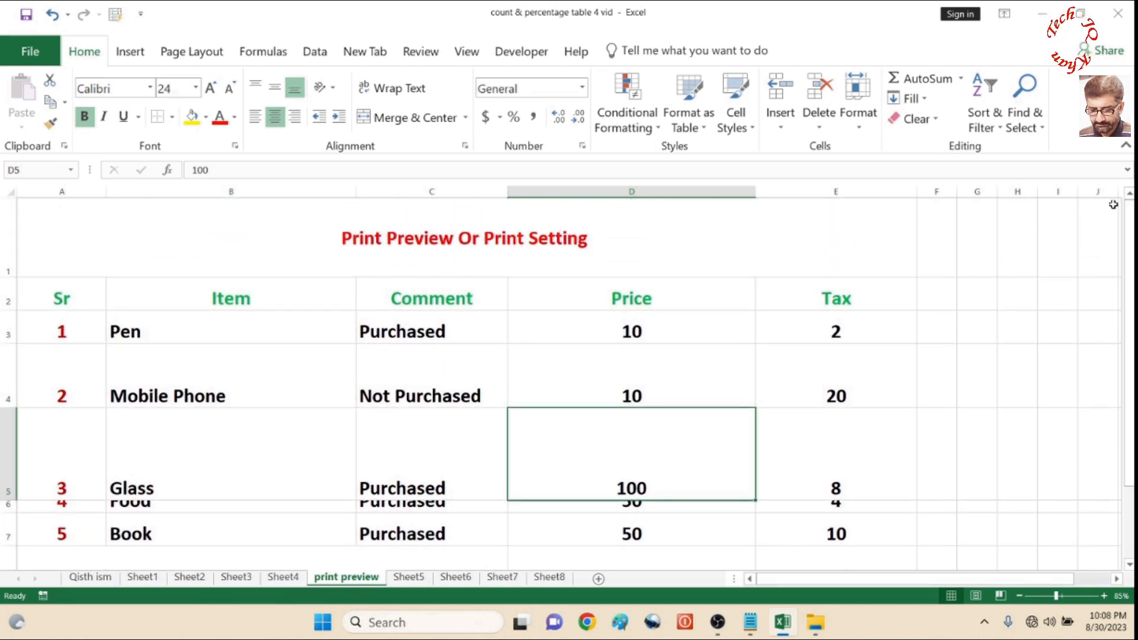
scroll(218, 351, "down", 2)
scroll(277, 347, "up", 1)
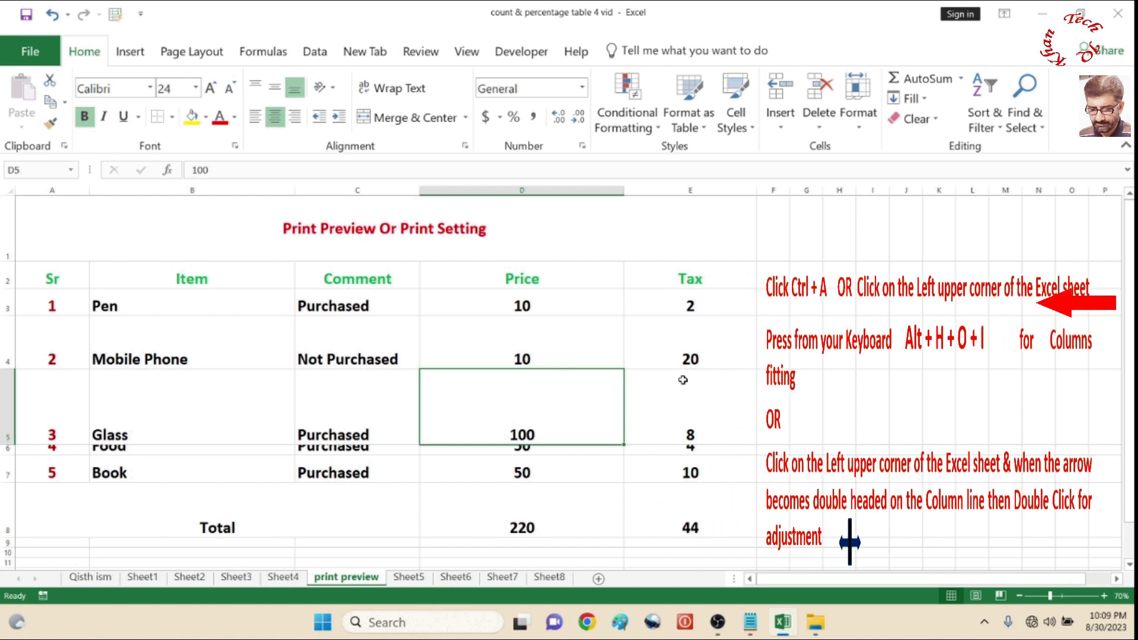
- Auto-fit all worksheet columns with the Alt, O, I shortcut, then undo it
left_click(683, 380)
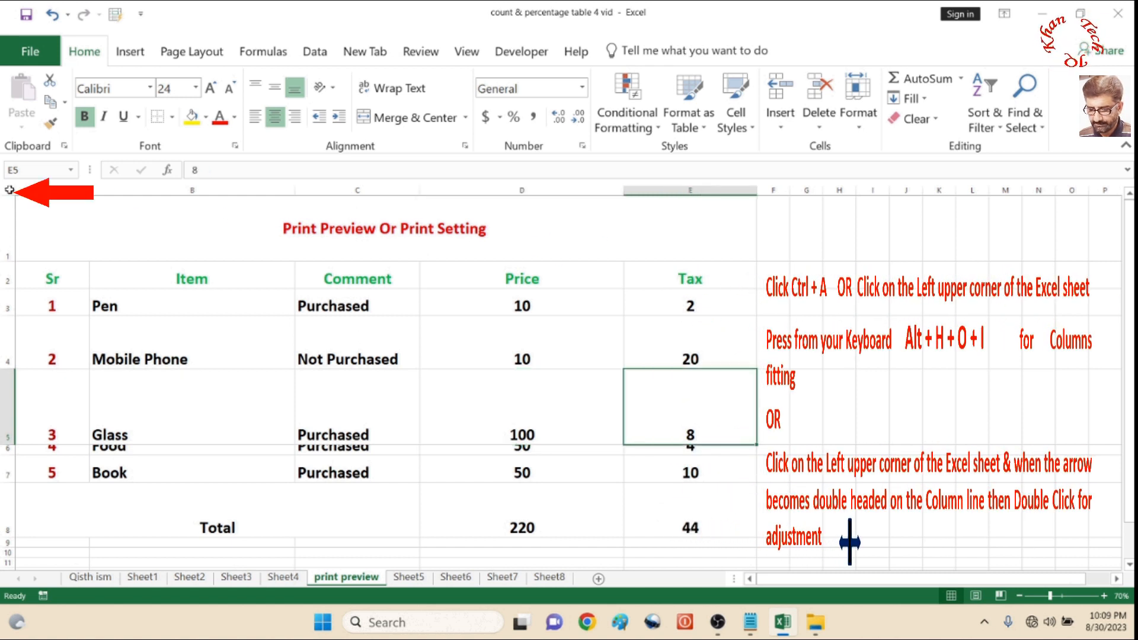
left_click(783, 285)
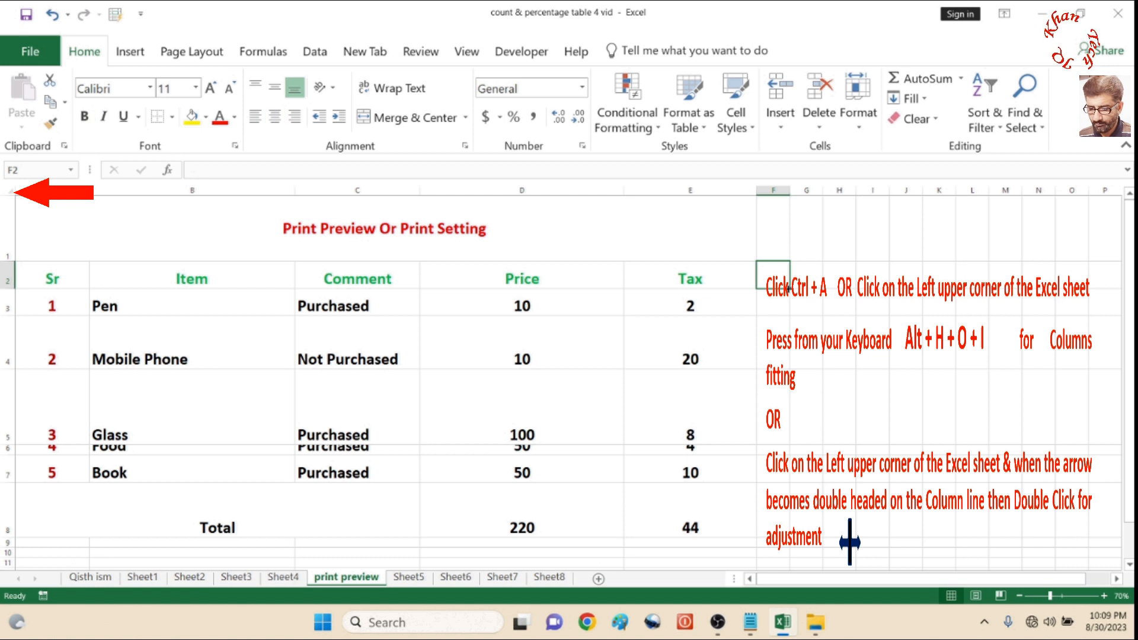
key("ctrl+a")
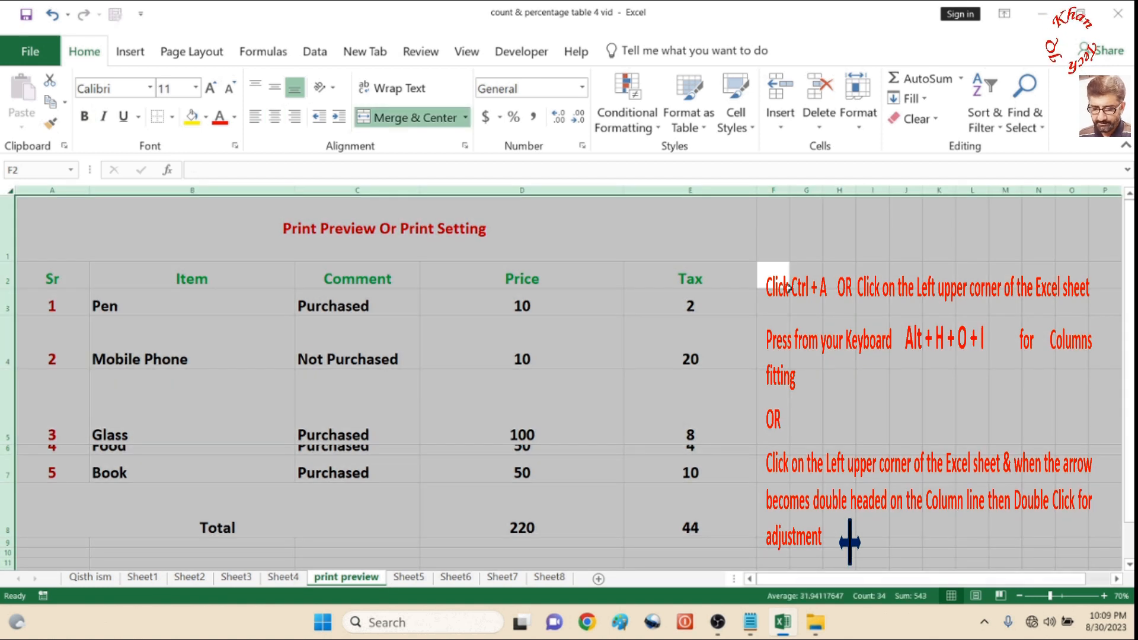
key("alt")
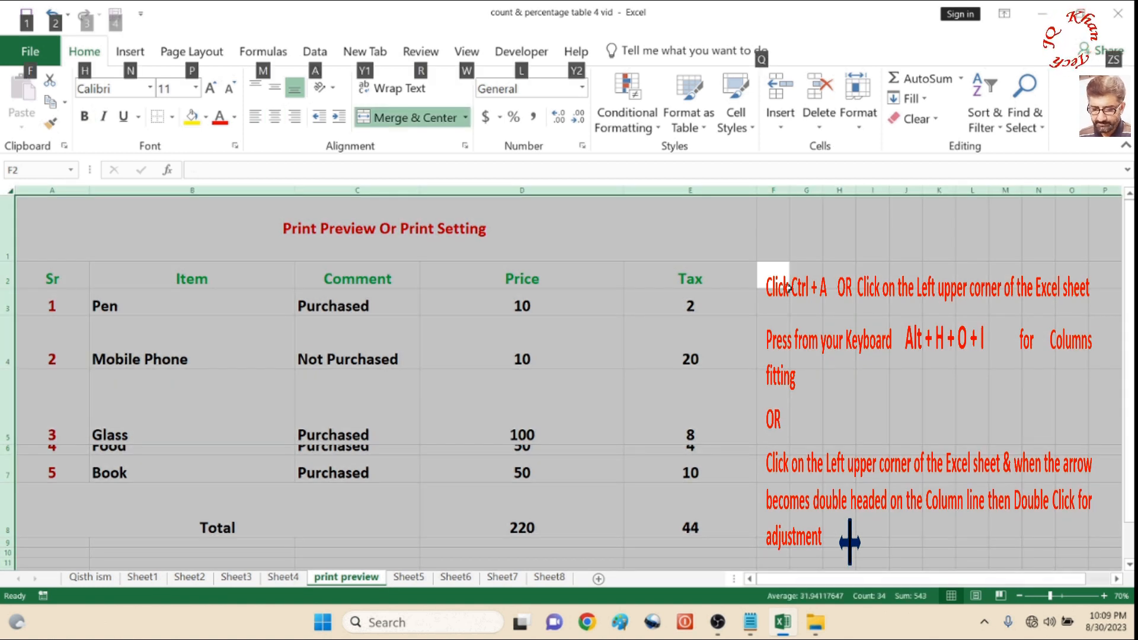
key("o")
key("i")
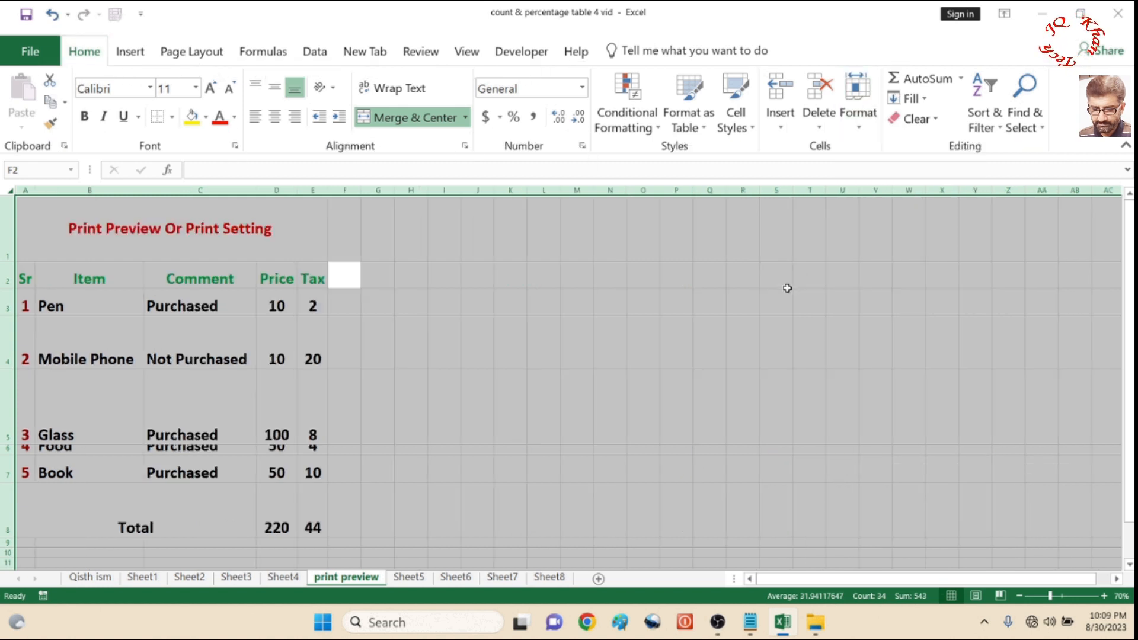
left_click(490, 336)
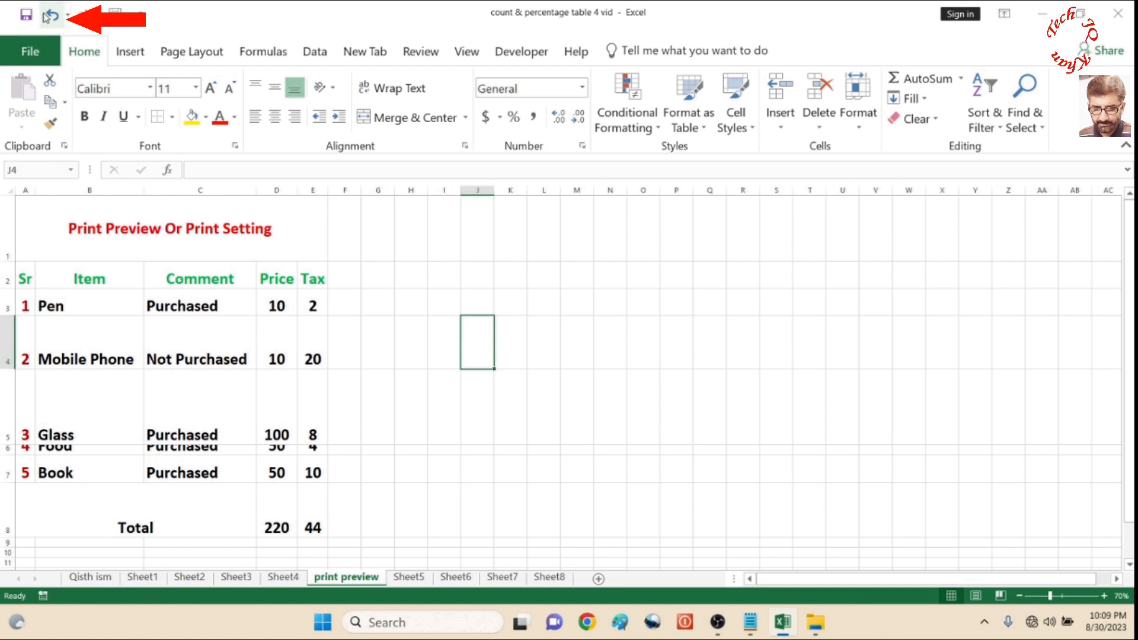
key("ctrl+z")
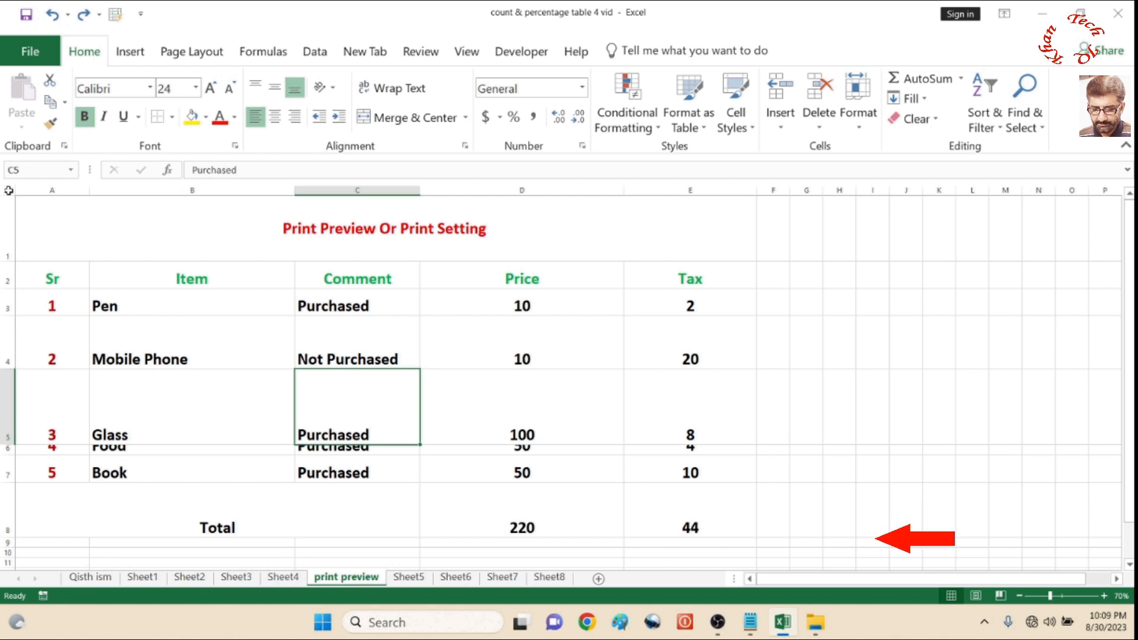
- Auto-fit every column to its content width via the Select All corner and a header double-click
left_click(10, 191)
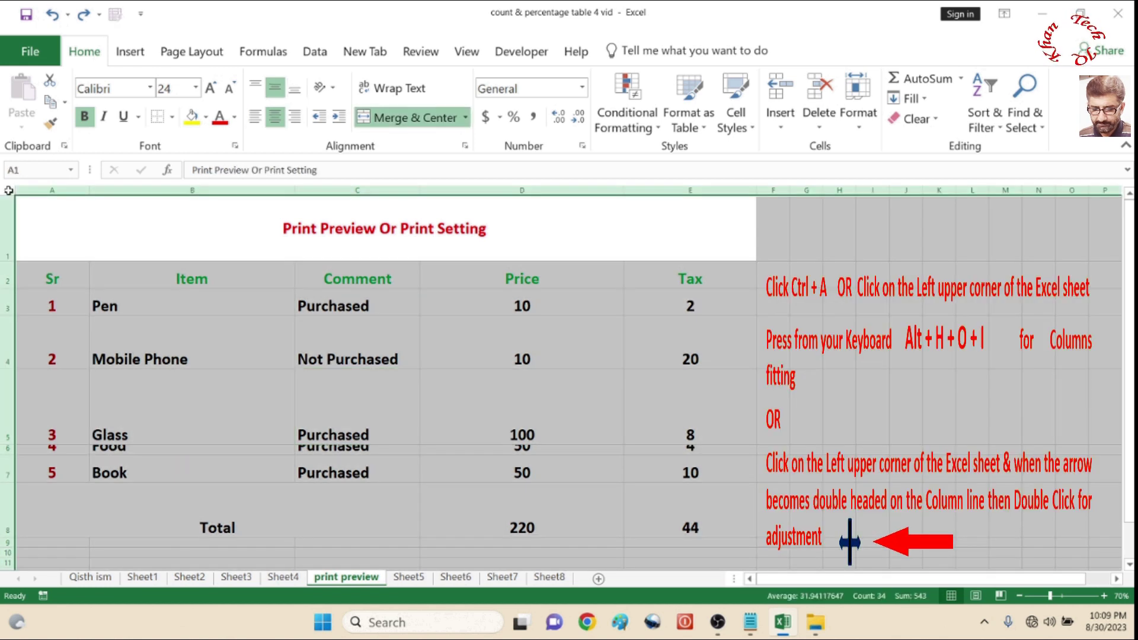
double_click(293, 191)
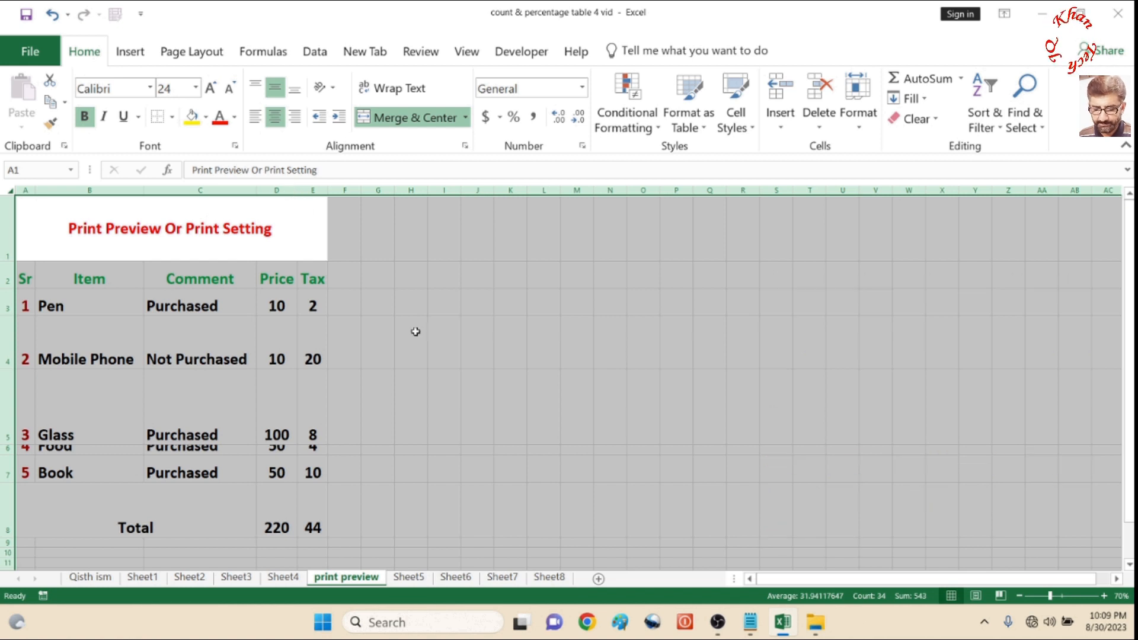
left_click(442, 356)
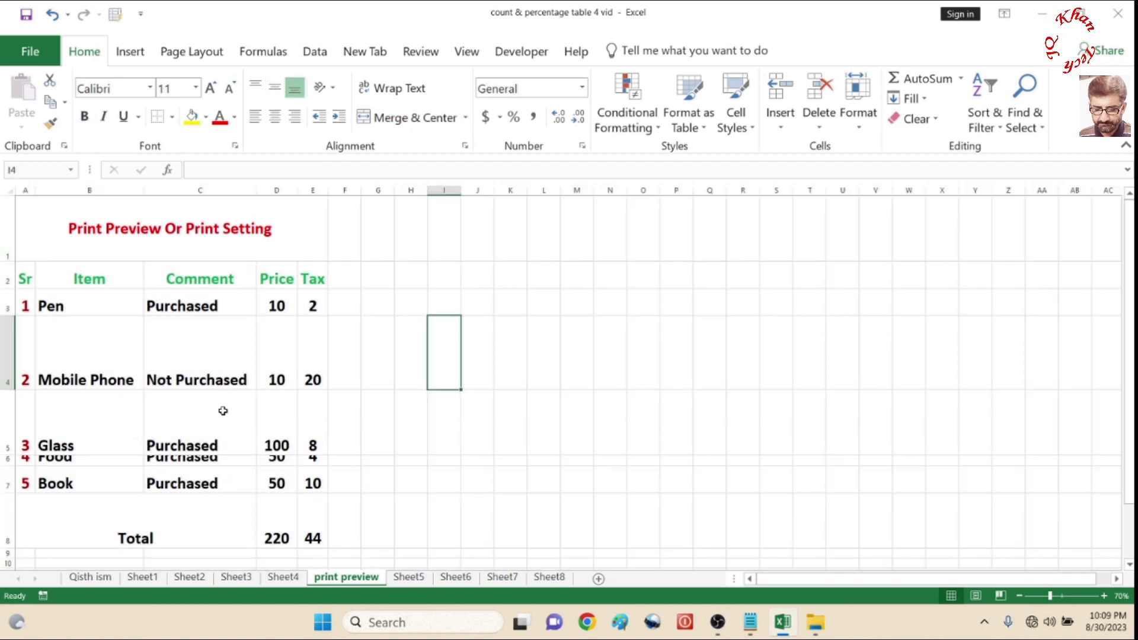
- Auto-fit the rows of table range A1:E8 to their content height
left_click(12, 189)
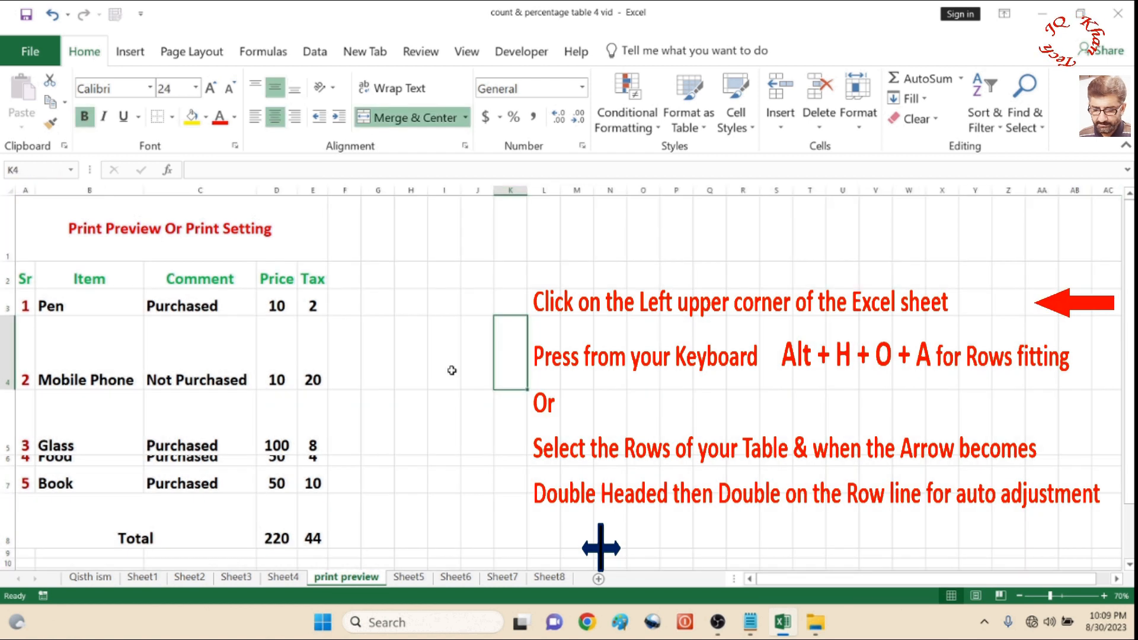
left_click_drag(67, 229, 312, 537)
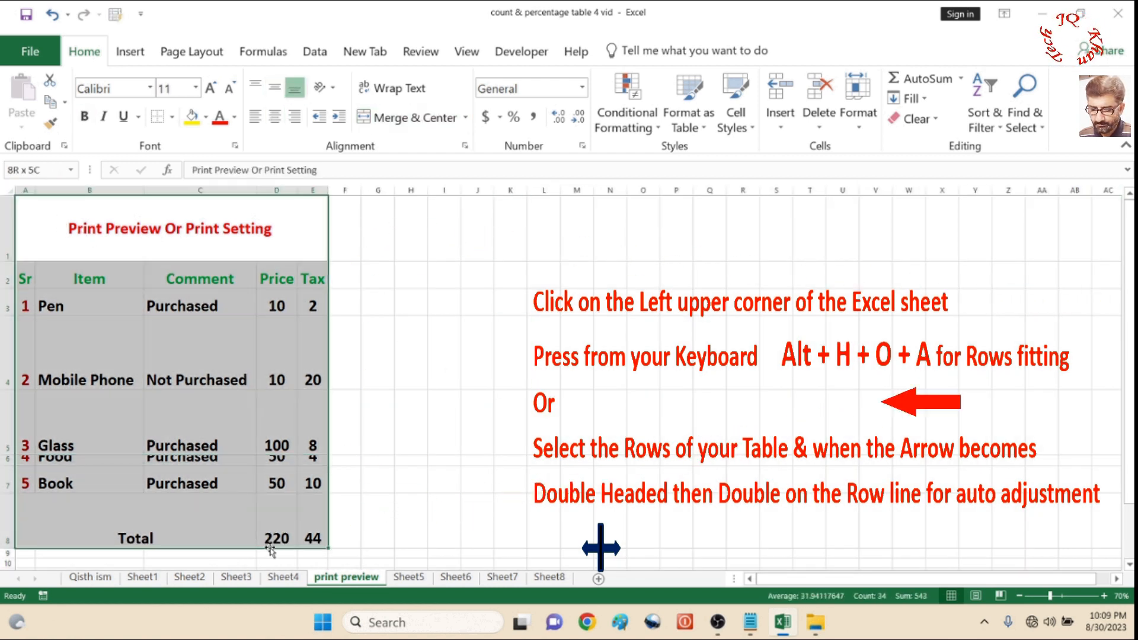
key("alt+h")
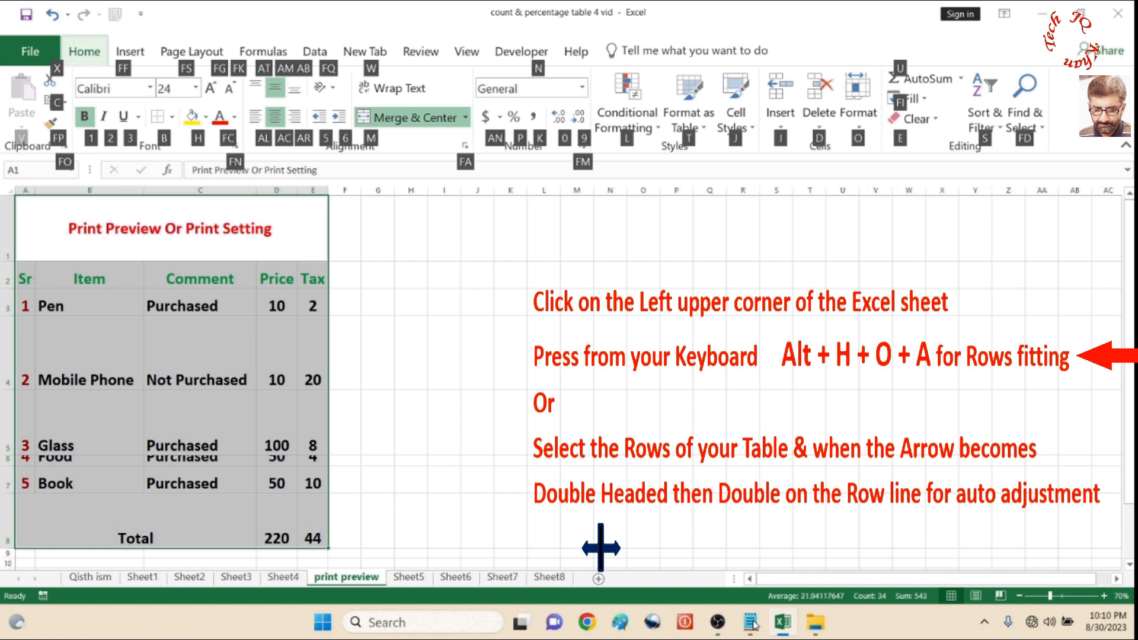
key("o")
key("a")
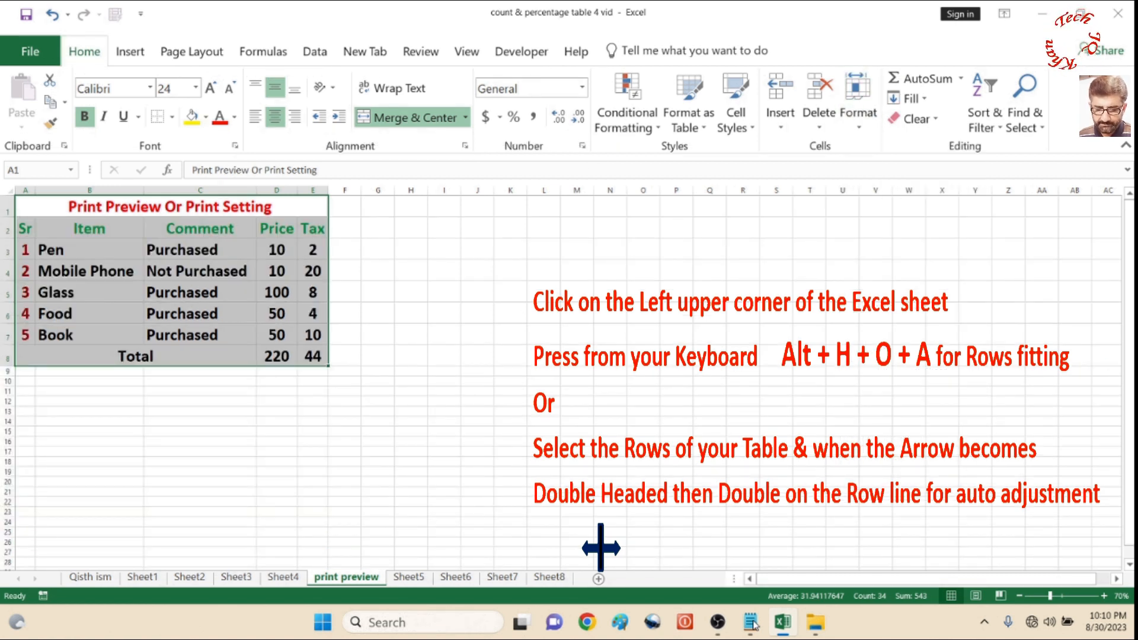
- Auto-fit every row of the whole worksheet to its content height
left_click(5, 189)
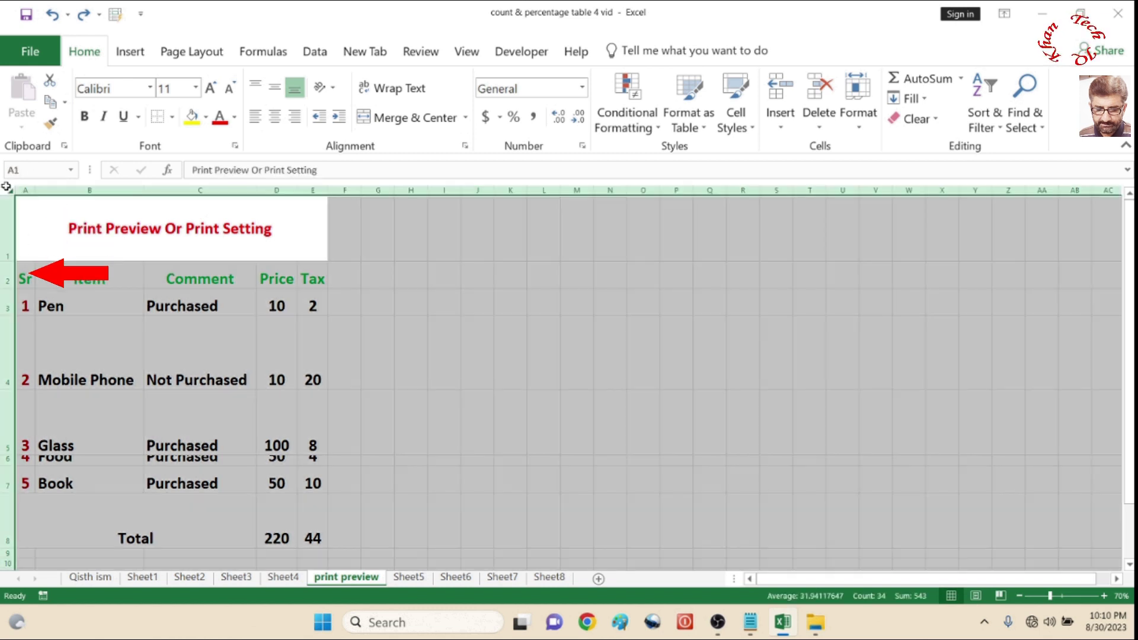
double_click(7, 455)
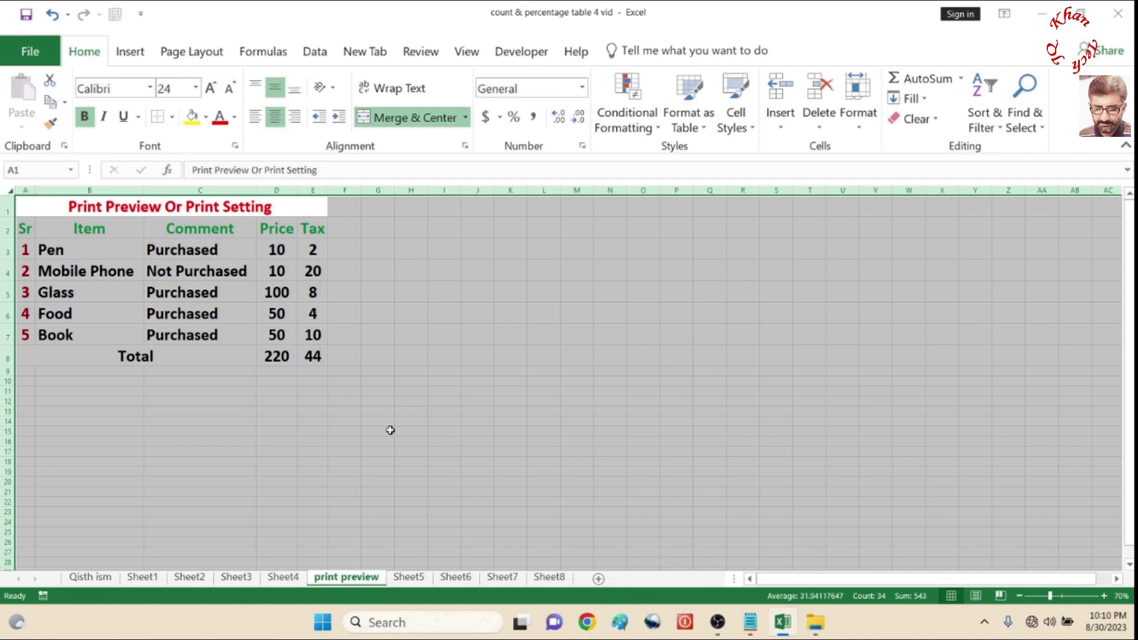
left_click(383, 430)
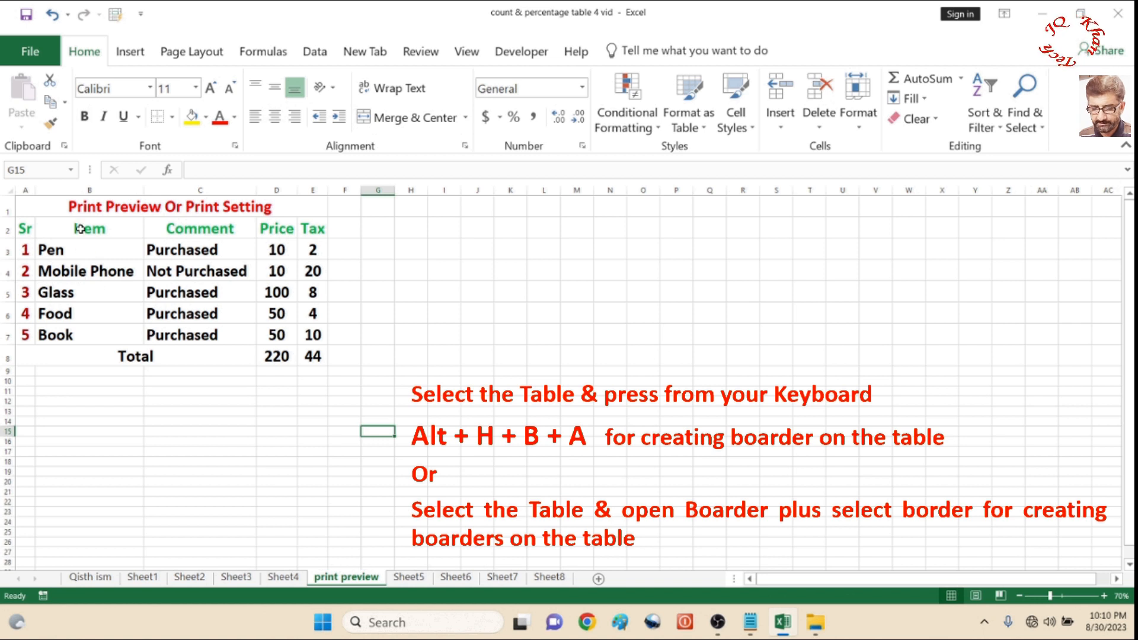
- Apply All Borders to the selected item table with the Alt+H, B, A shortcut
left_click_drag(25, 207, 258, 359)
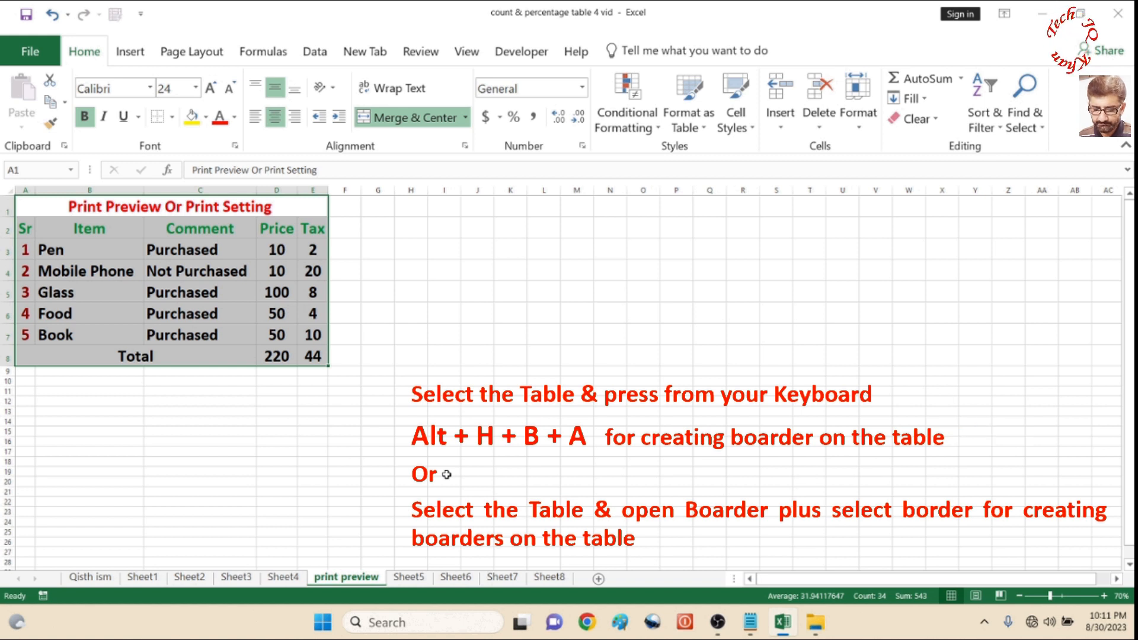
key("alt")
key("h")
key("b")
key("a")
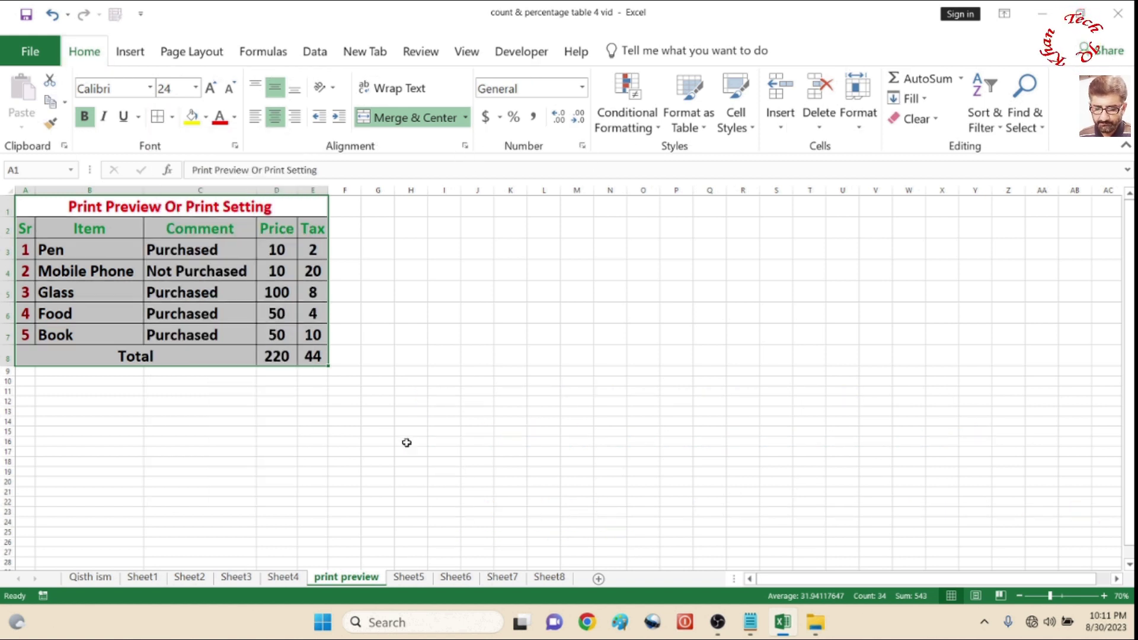
left_click(407, 444)
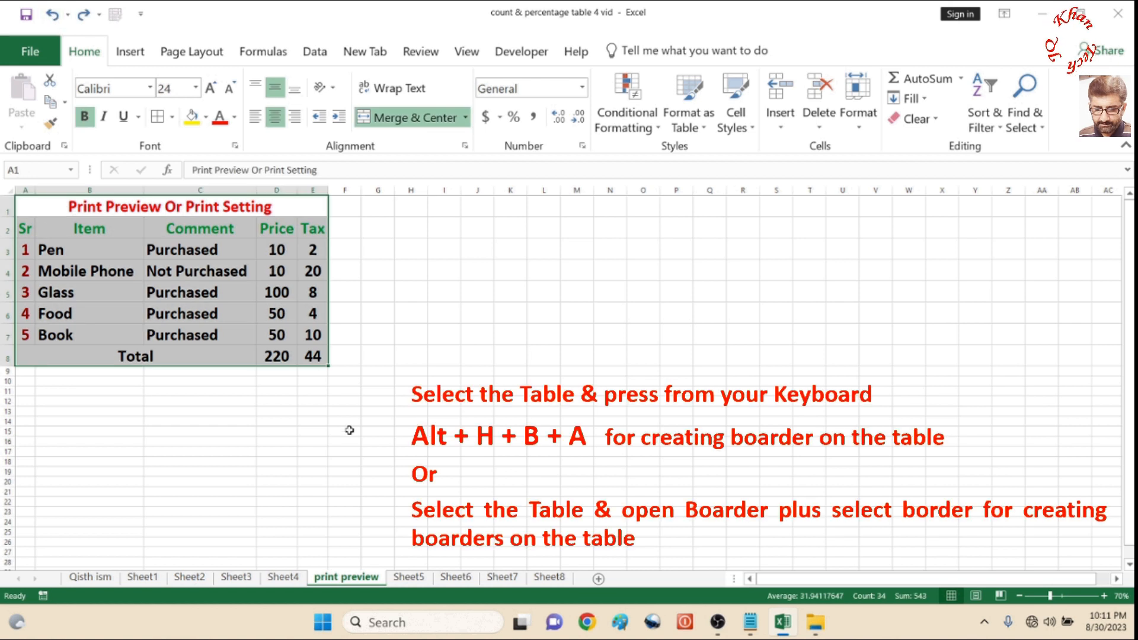
- Reselect the item table and apply All Borders from the Borders list
left_click(349, 431)
left_click_drag(25, 207, 225, 360)
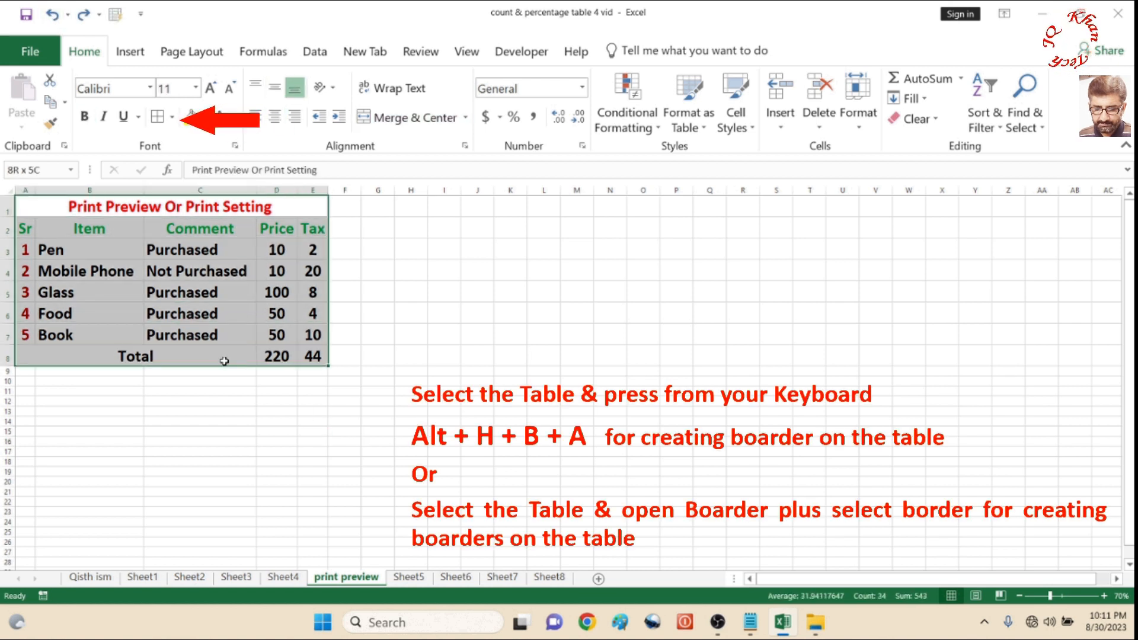
left_click(175, 121)
left_click(187, 250)
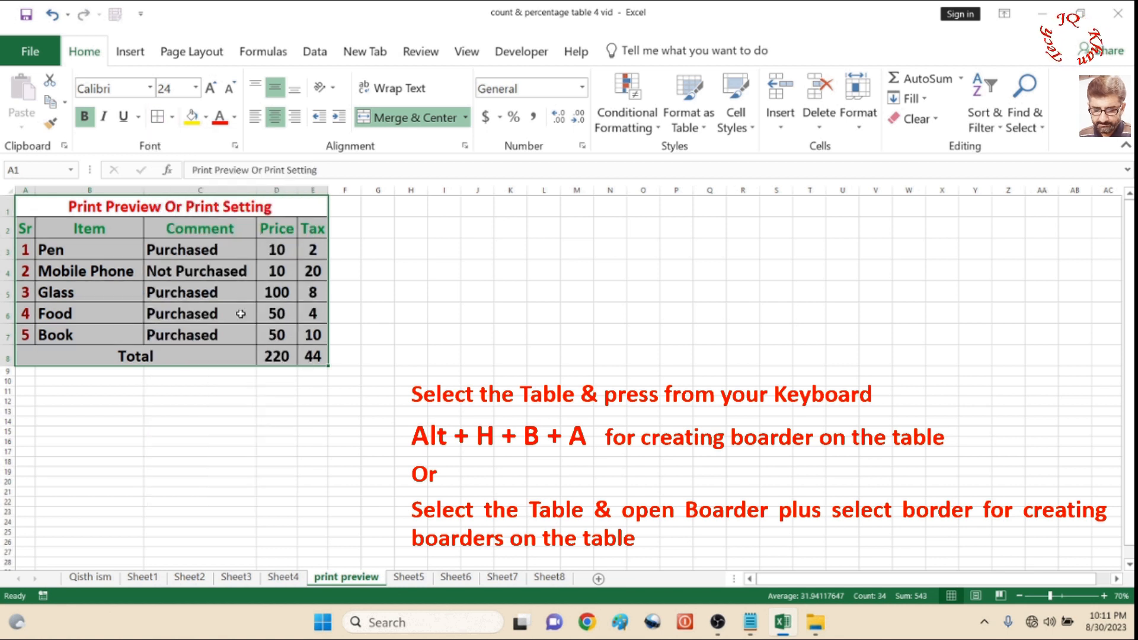
left_click(254, 433)
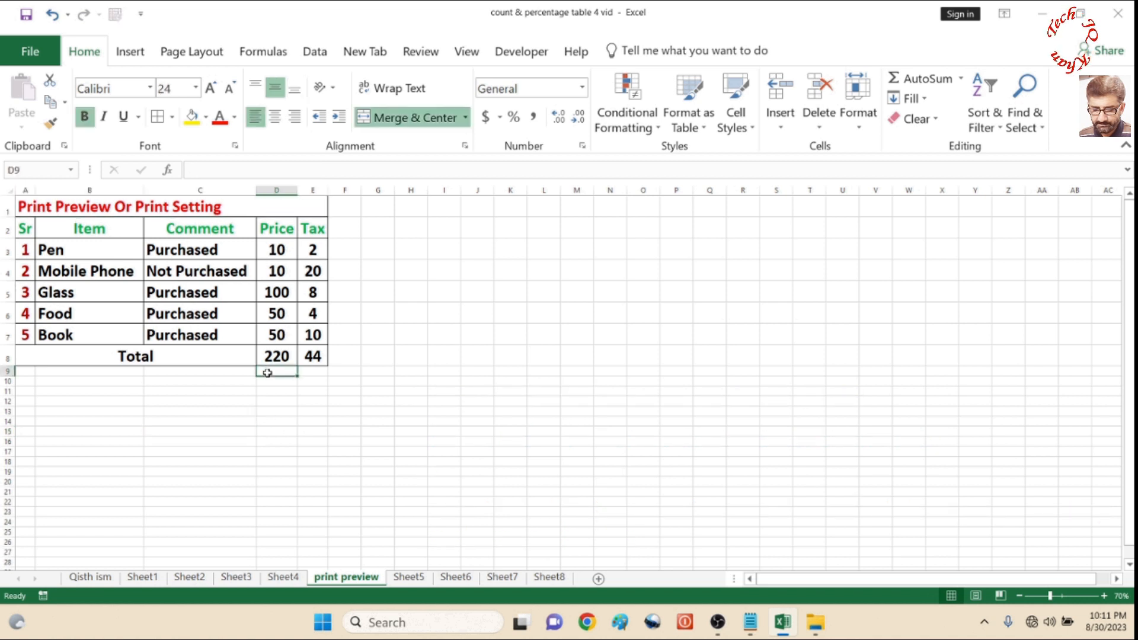
- Center-align the contents of the item table from title to Total row
left_click_drag(92, 207, 312, 356)
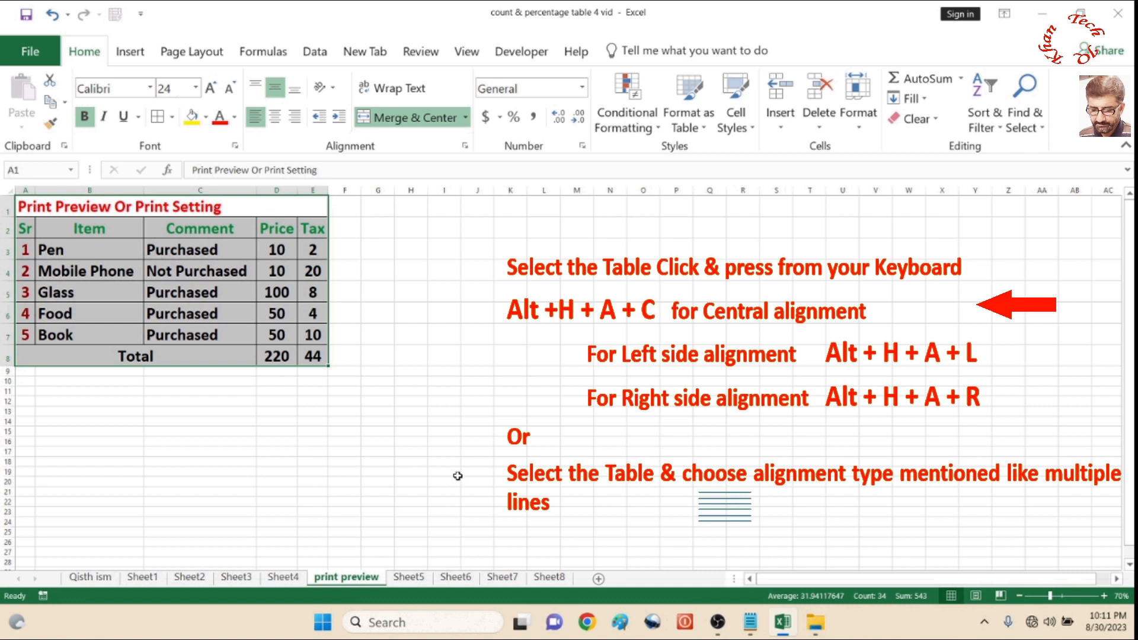
key("alt")
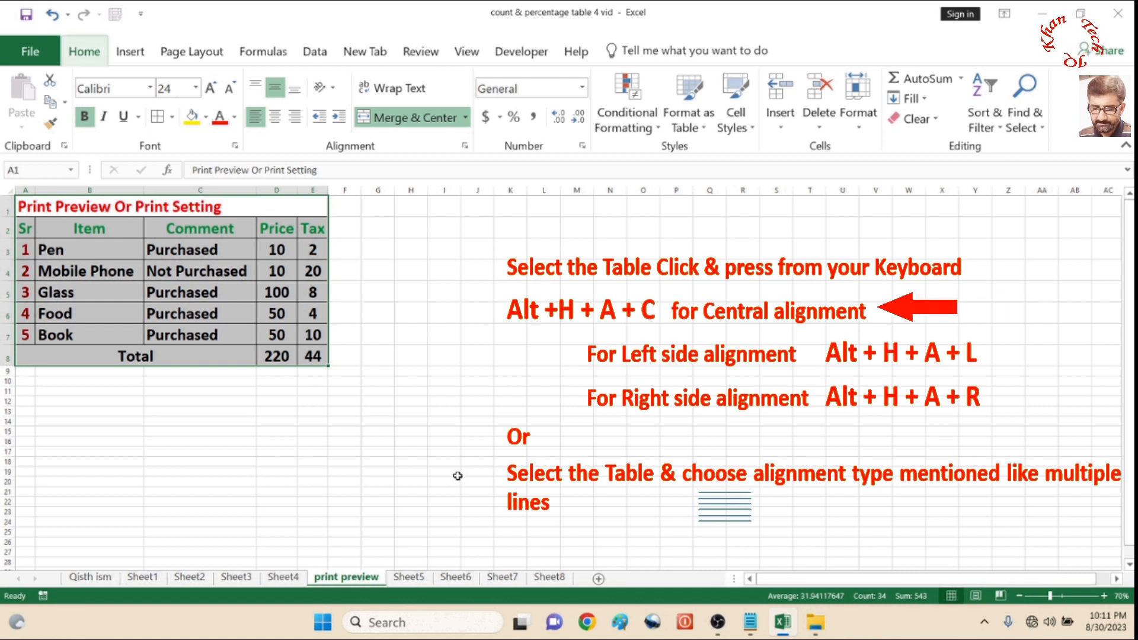
key("h")
key("a")
key("c")
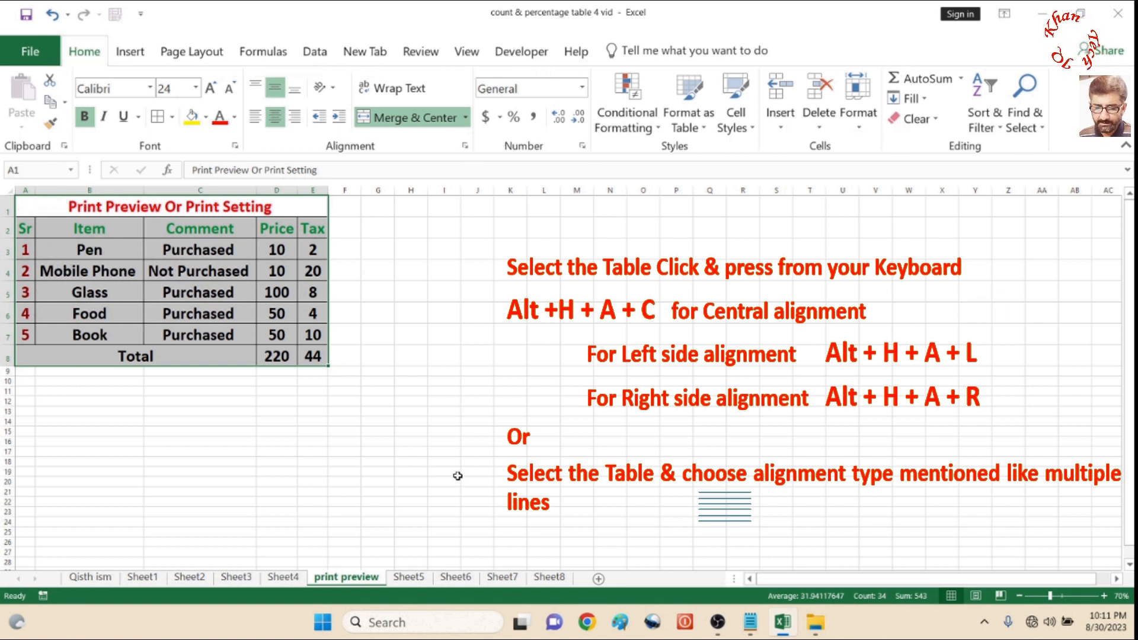
left_click(411, 380)
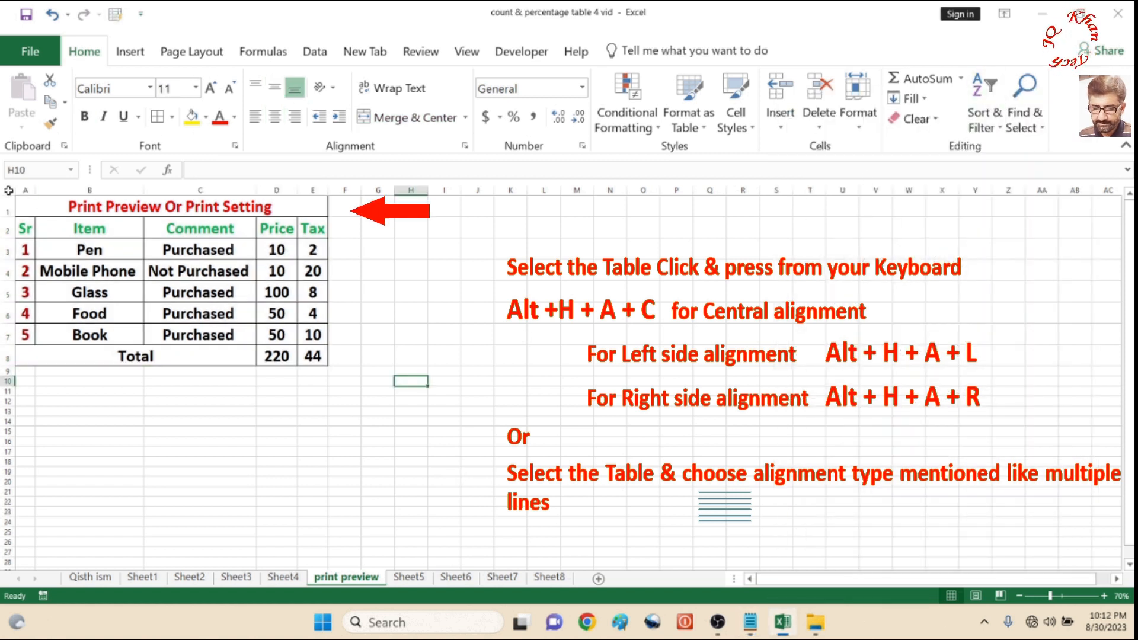
- Fill the selected item table cells with a light blue background colour
left_click_drag(25, 207, 166, 352)
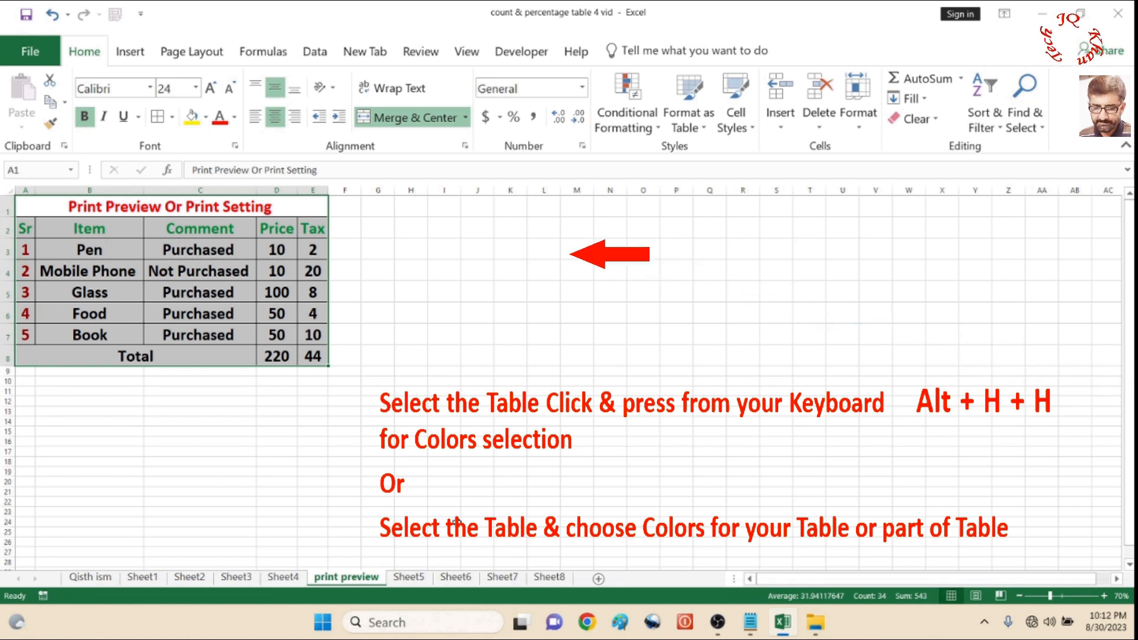
key("alt+h")
key("h")
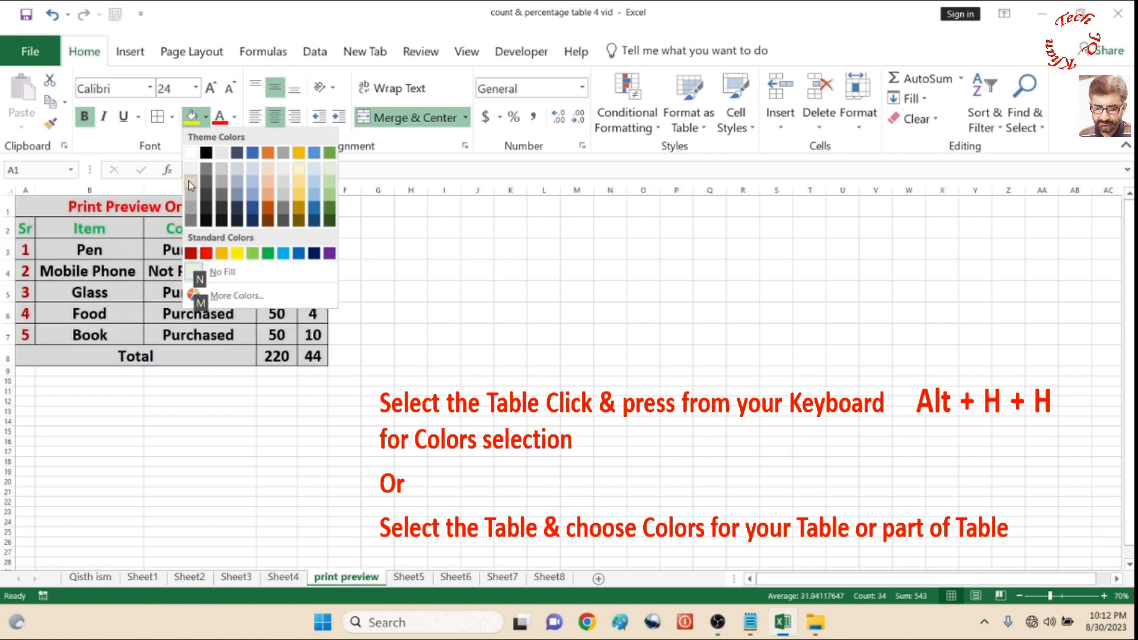
left_click(188, 200)
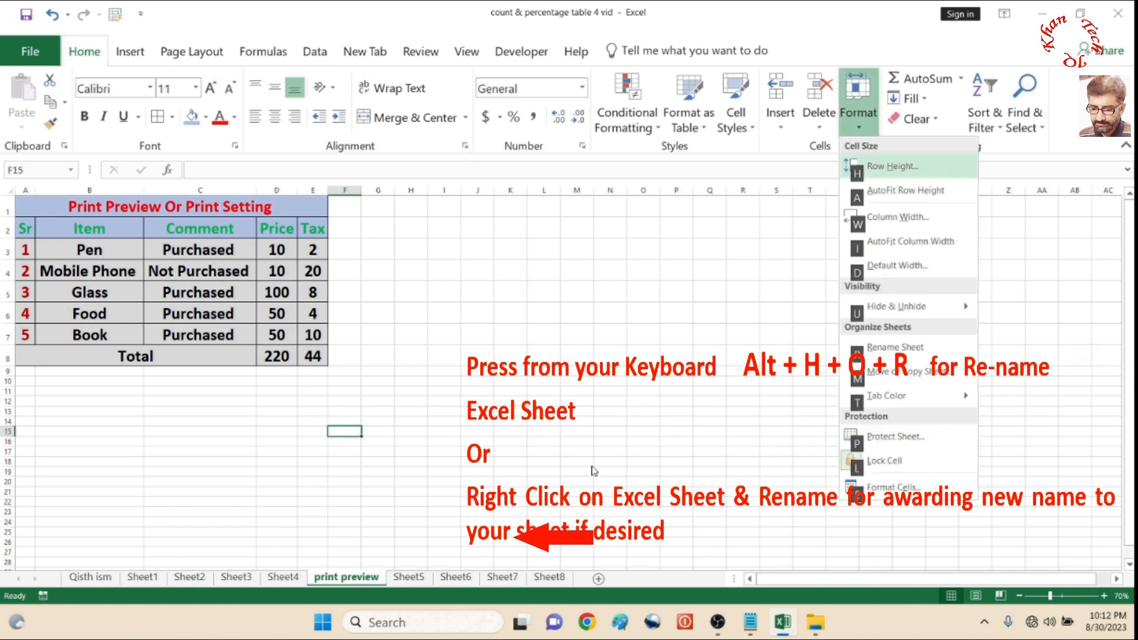
- Rename the current worksheet to 777
key("r")
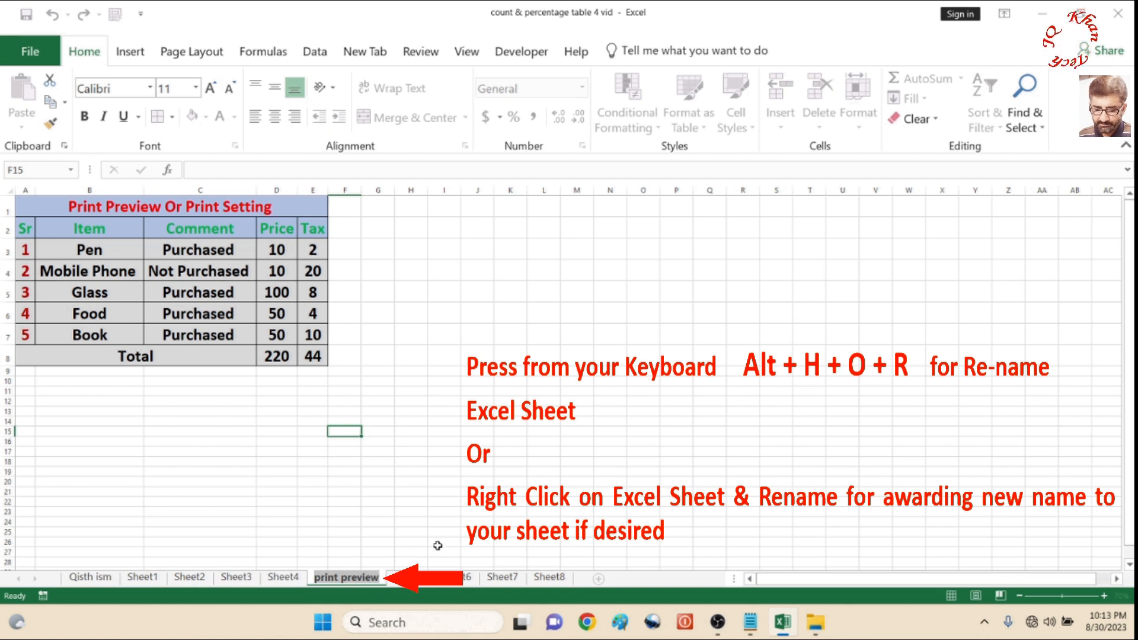
type("777")
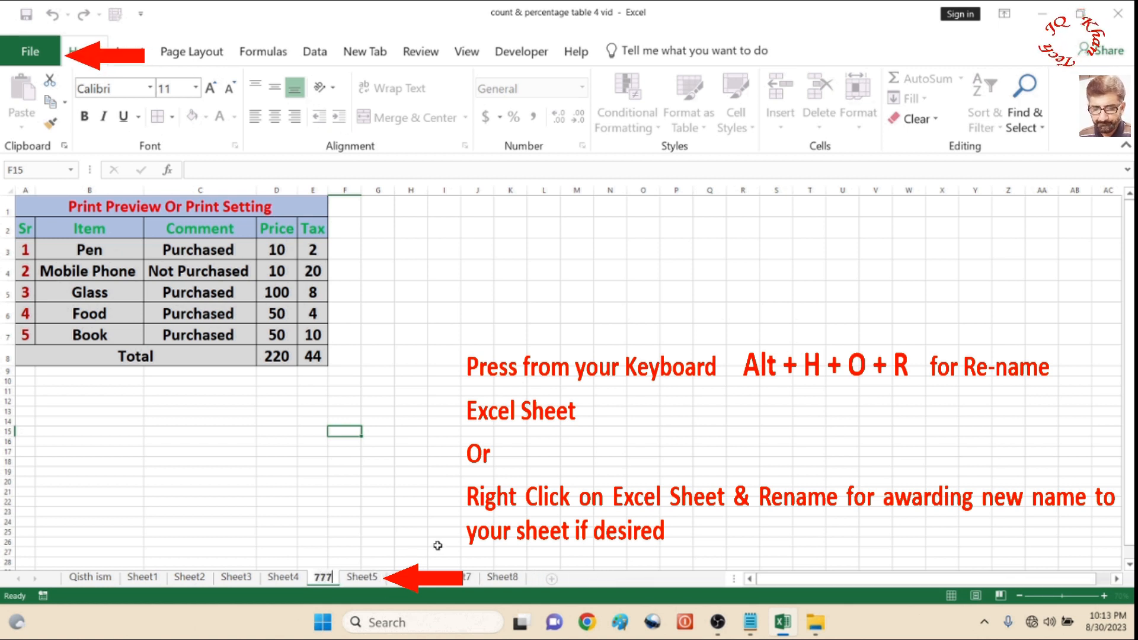
- Show the print preview of the table on a portrait Letter page
left_click(29, 51)
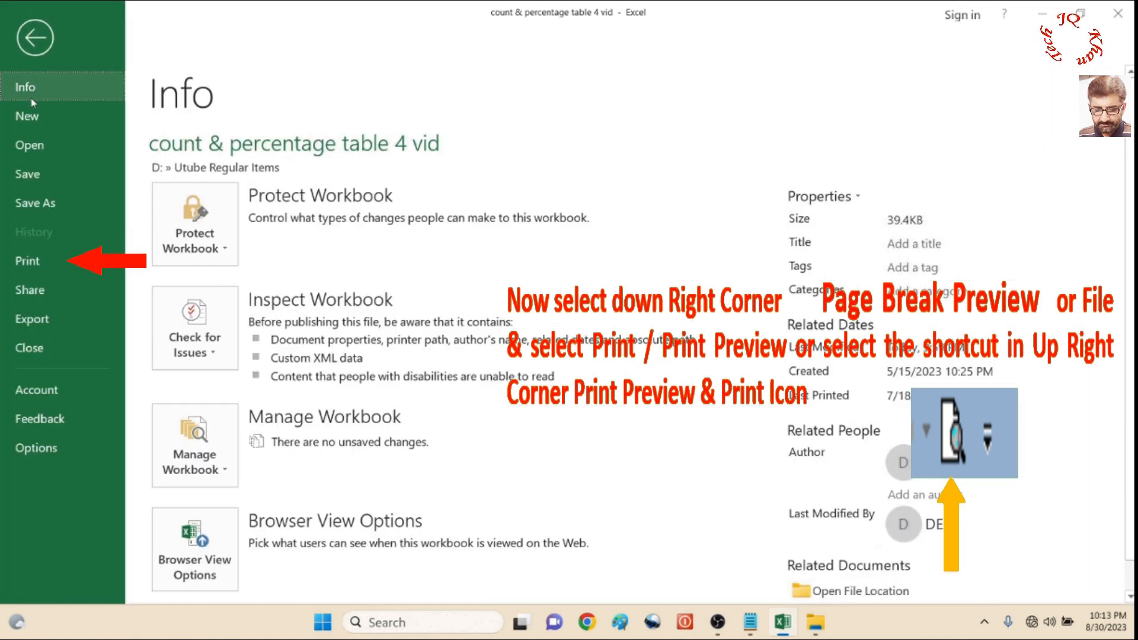
left_click(39, 264)
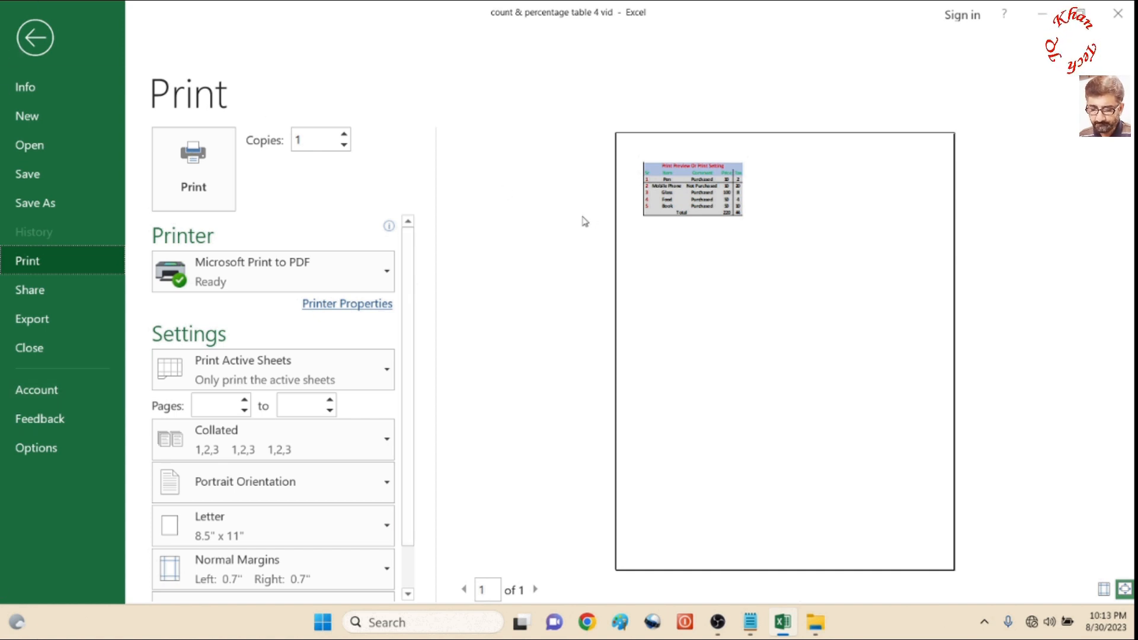
left_click_drag(412, 298, 411, 385)
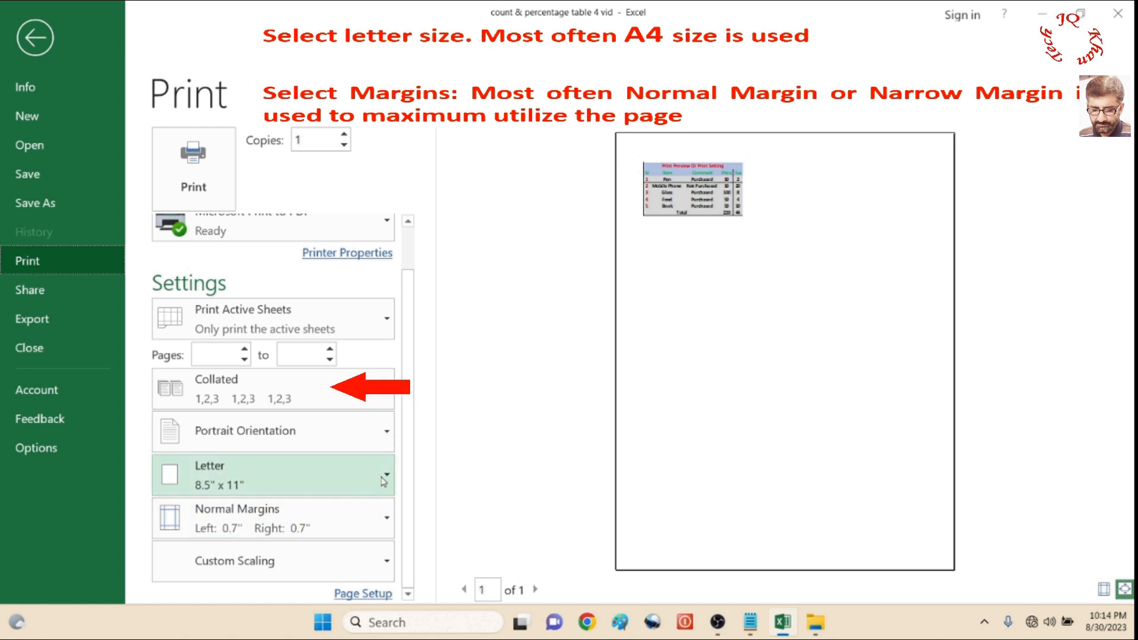
- Set the print paper size to A4 and bring up the margin presets
left_click(387, 479)
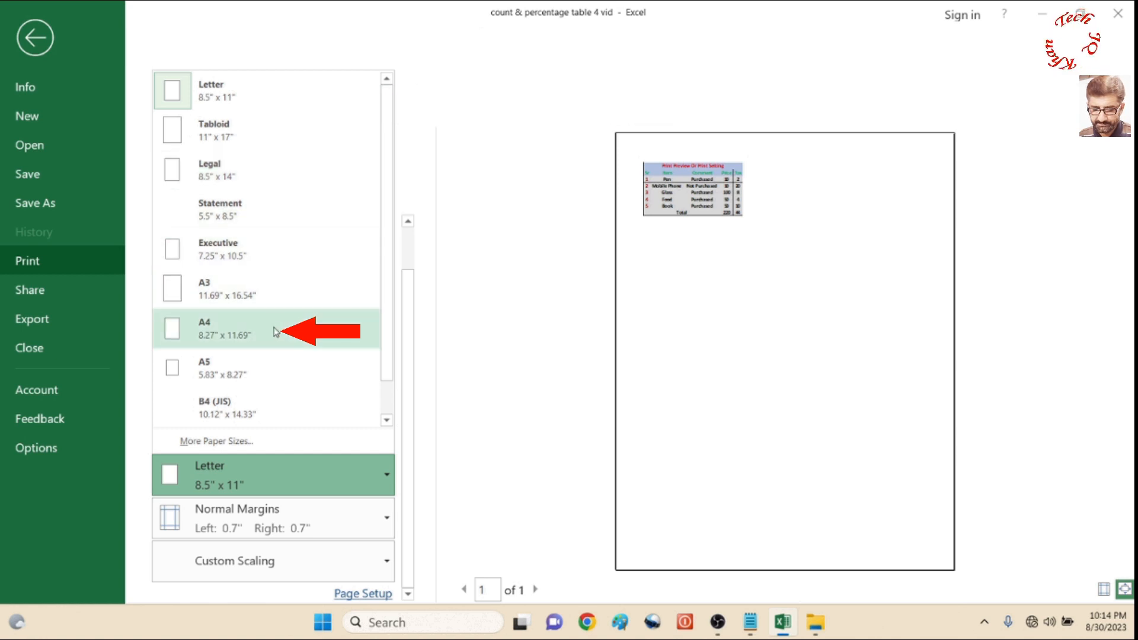
left_click(275, 332)
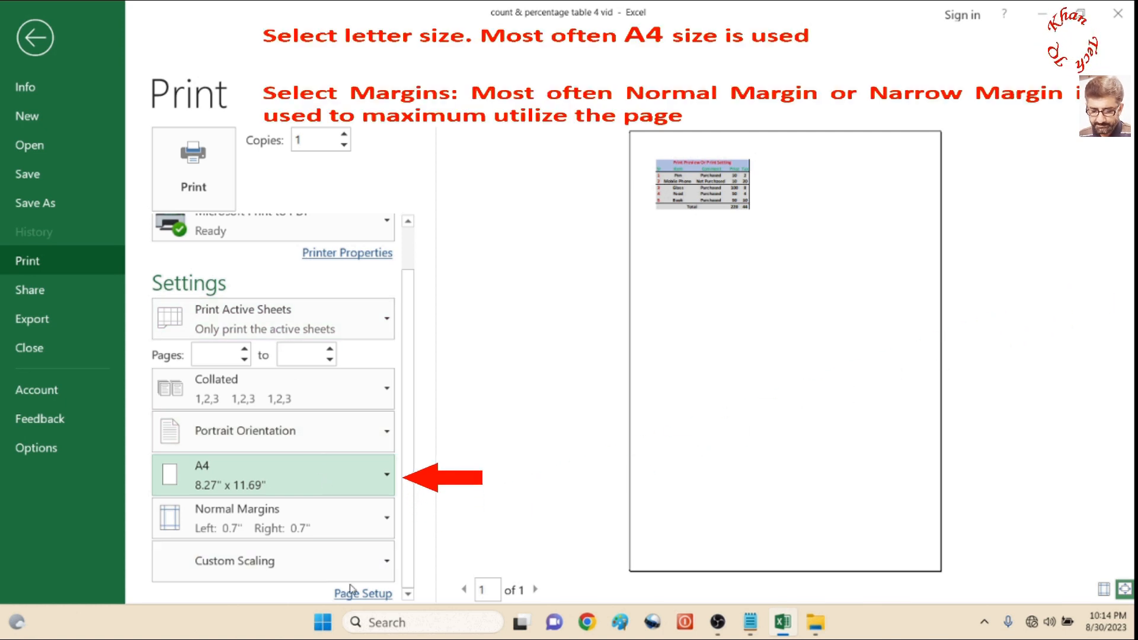
left_click(388, 521)
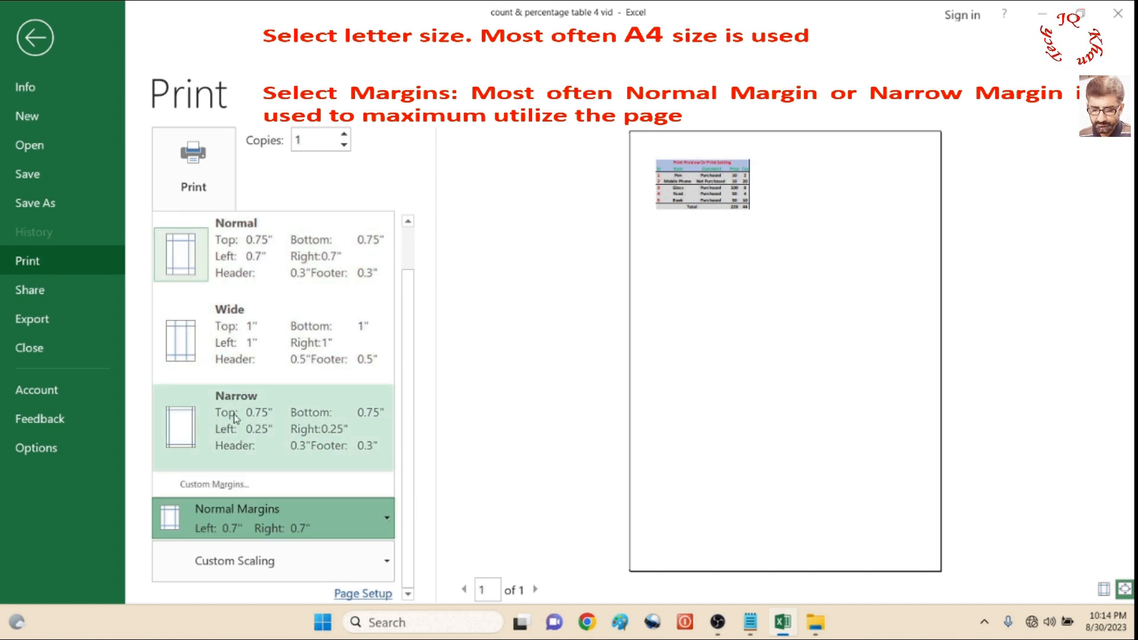
- Apply narrow margins and confirm portrait orientation with no scaling in Page Setup
left_click(202, 435)
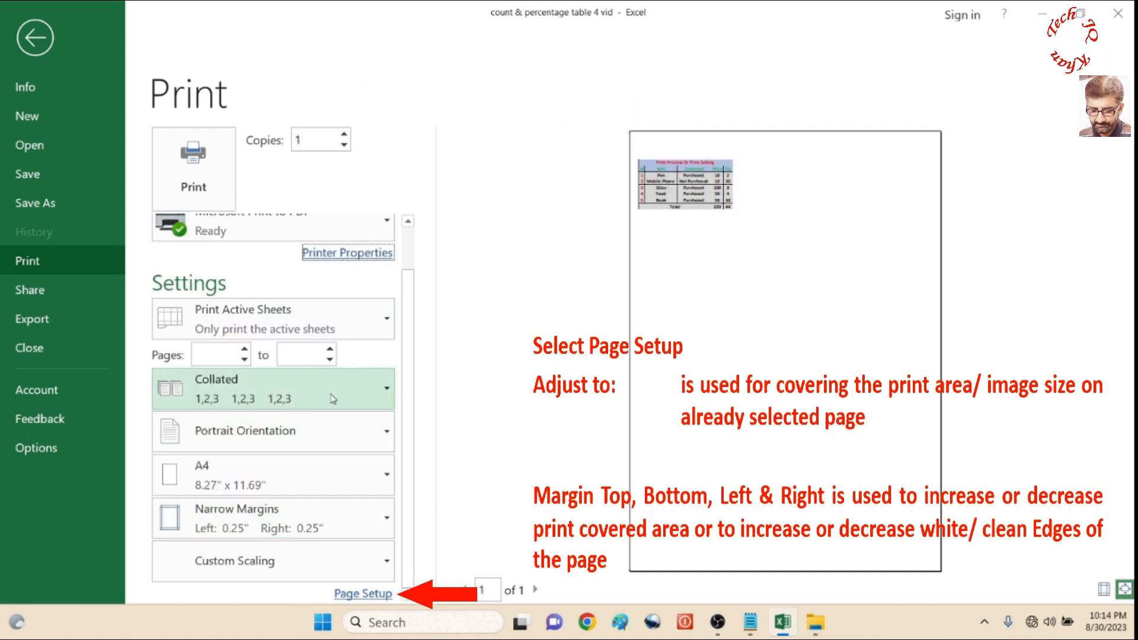
left_click(366, 593)
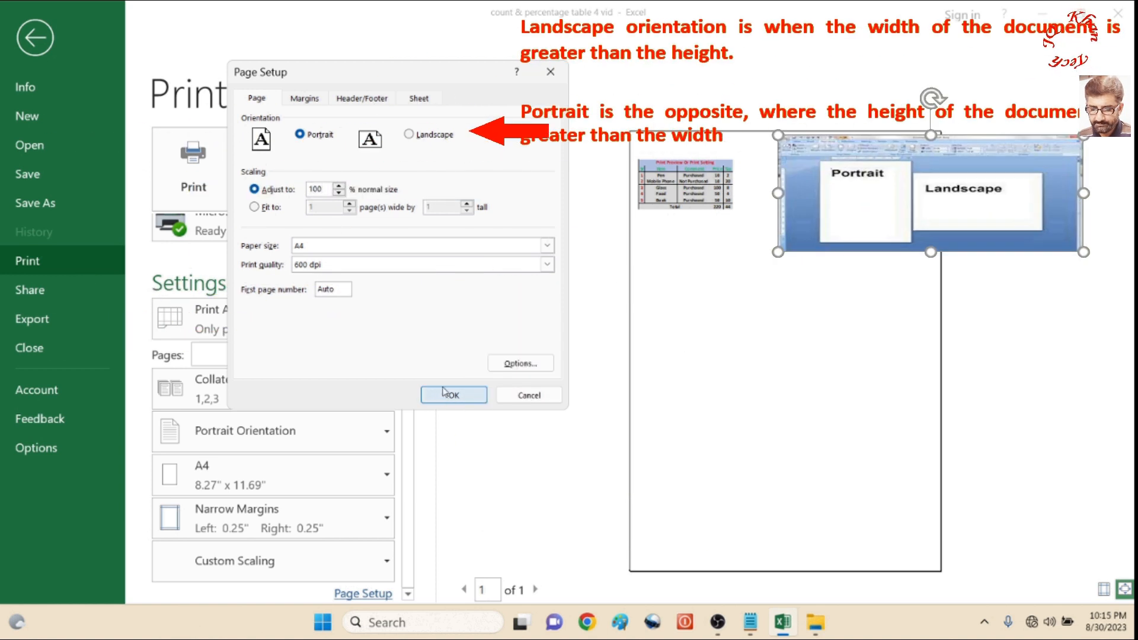
left_click(307, 135)
left_click(453, 395)
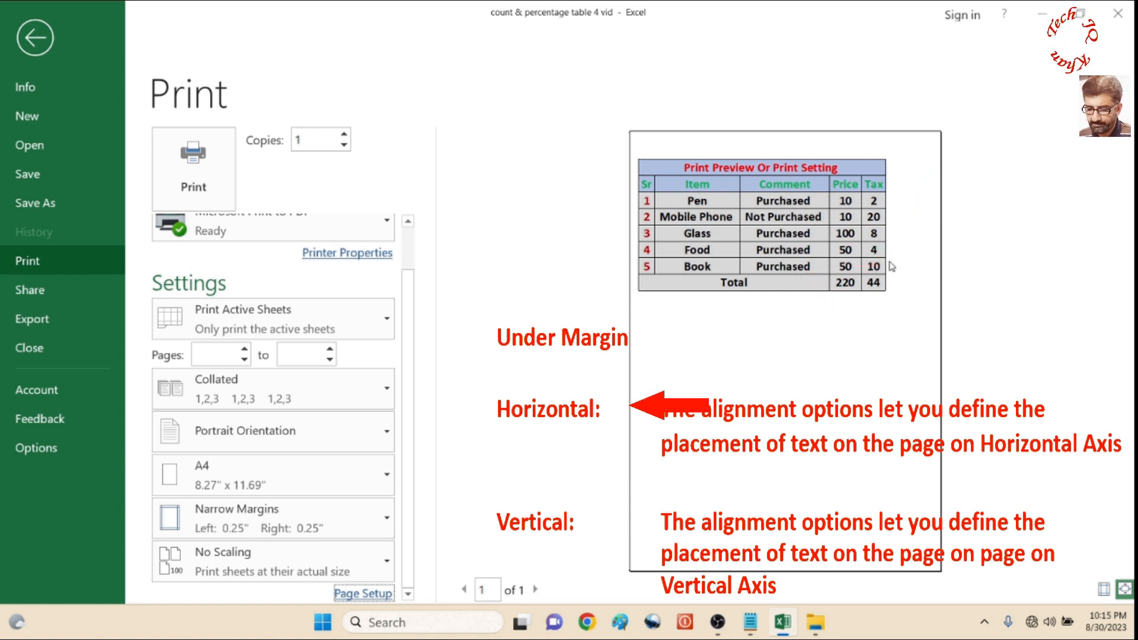
- Center the item table horizontally on the page via Page Setup Margins
left_click(371, 595)
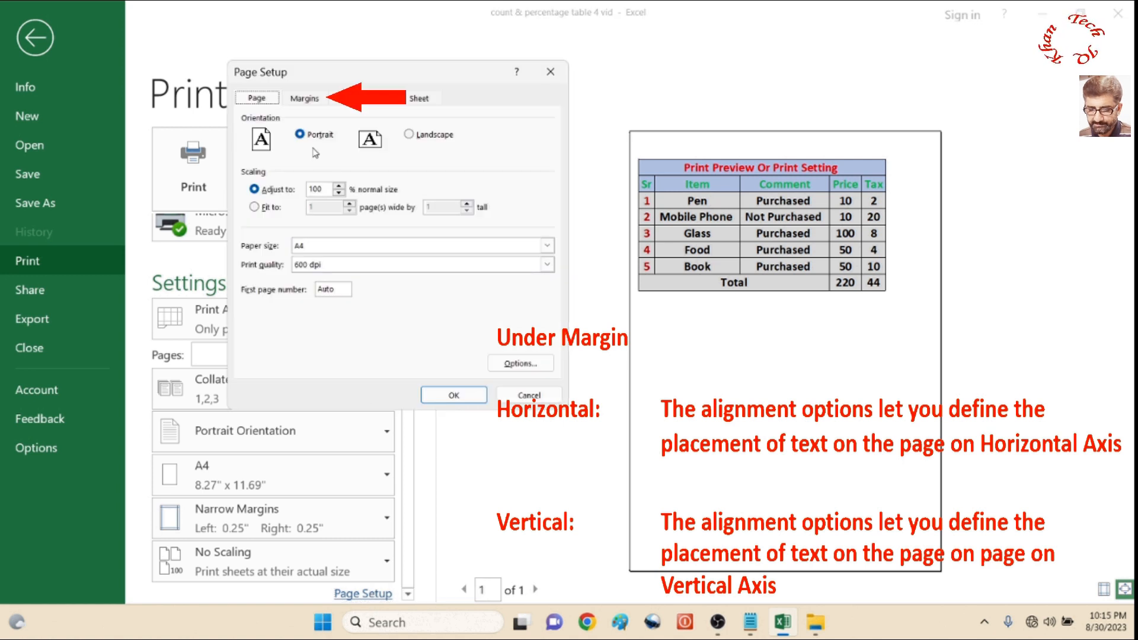
left_click(304, 98)
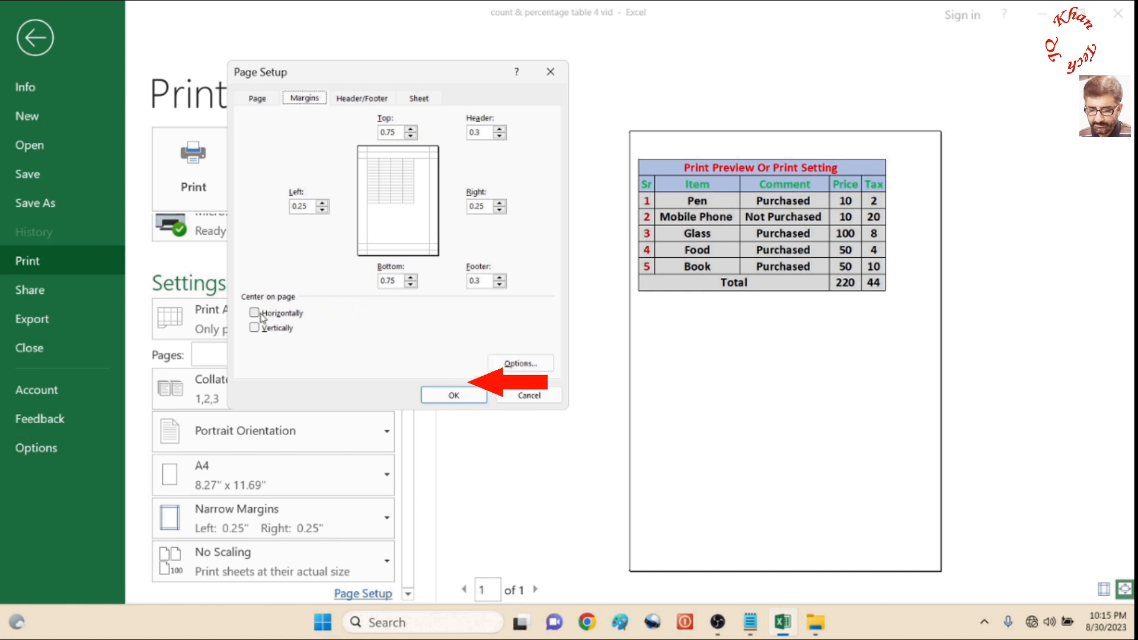
left_click(256, 313)
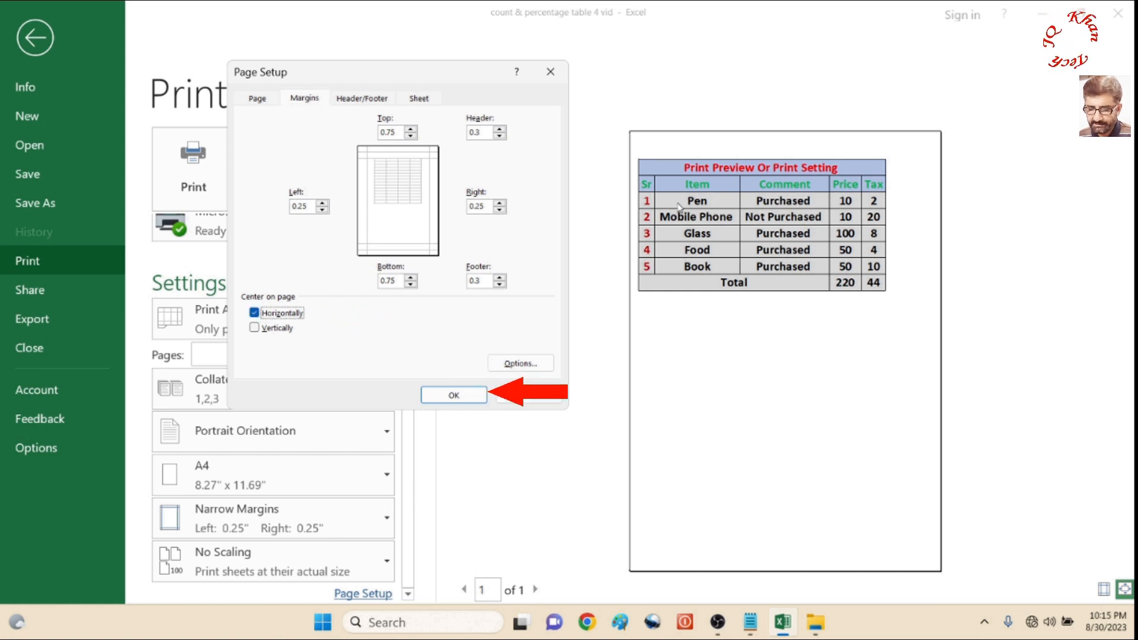
left_click(454, 395)
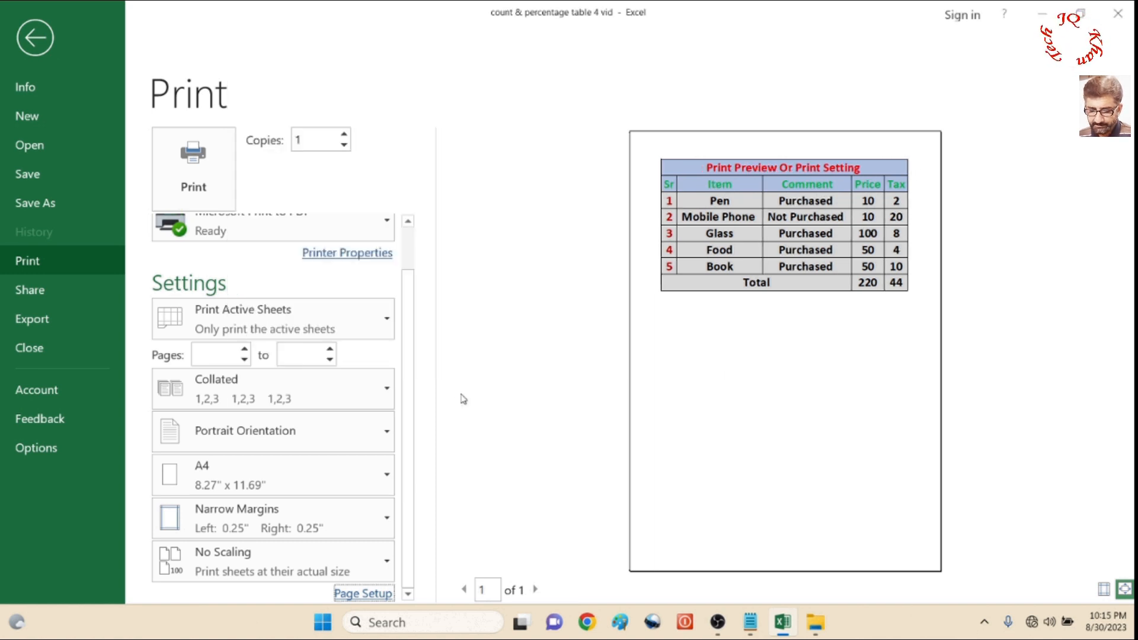
- Center the item table vertically on the page as well
left_click(364, 594)
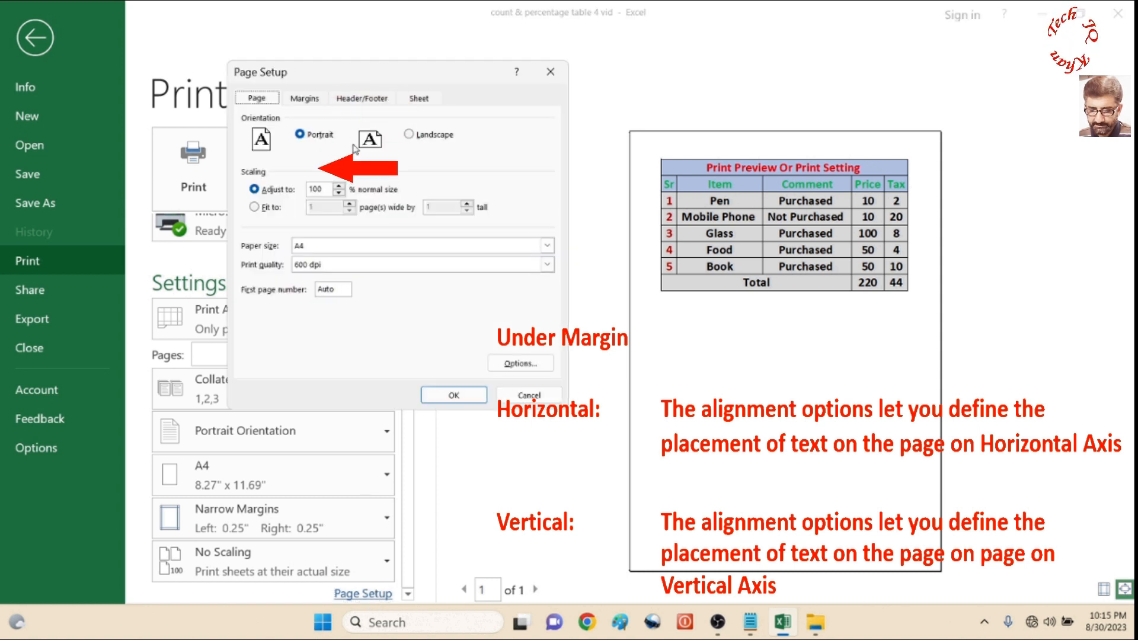
left_click(305, 98)
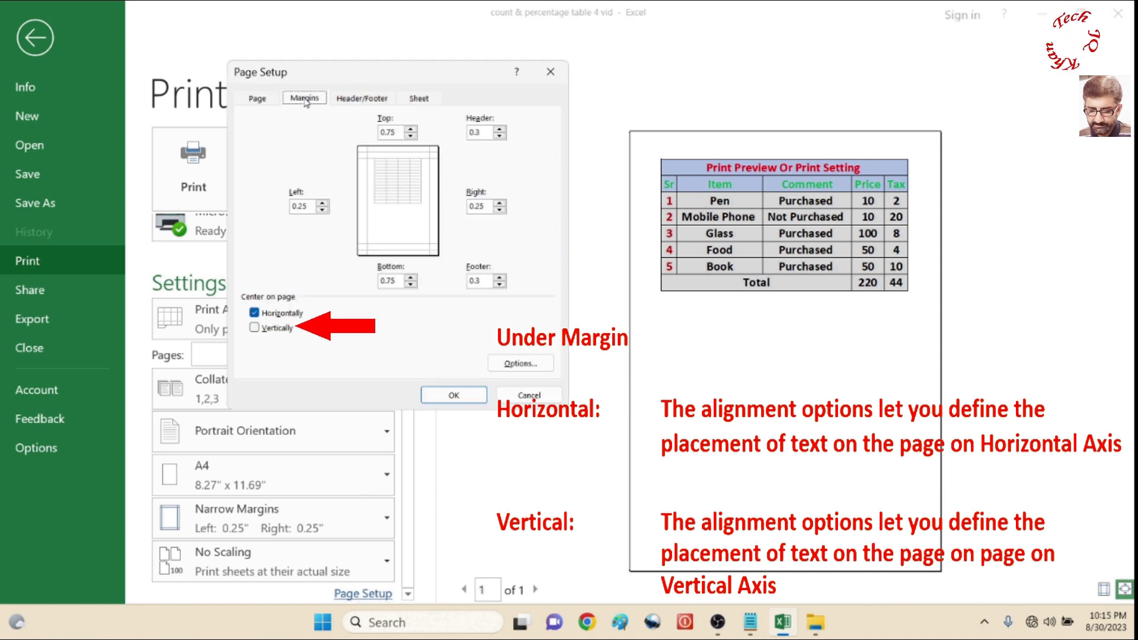
left_click(271, 330)
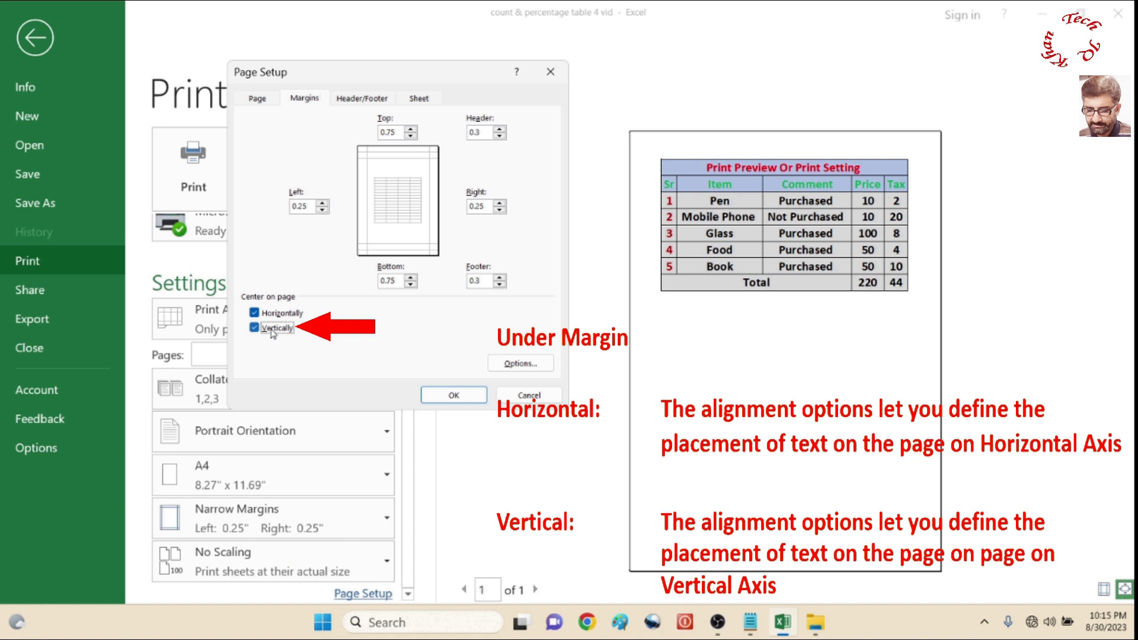
left_click(454, 395)
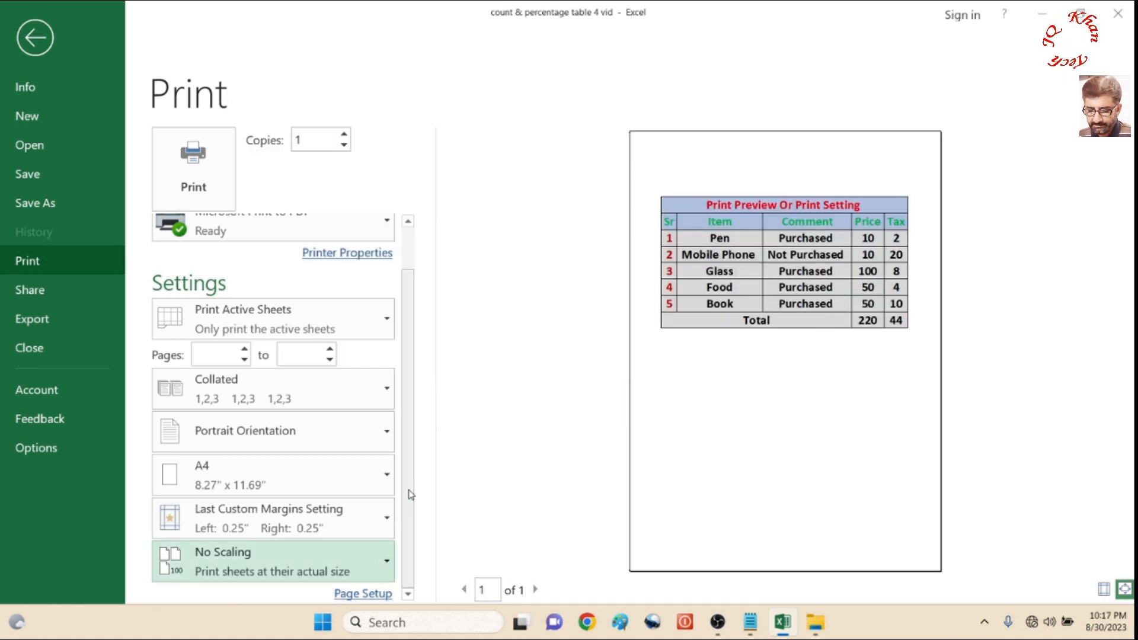
- Scale the printout to 150% of normal size, spilling the table onto two pages
left_click(363, 593)
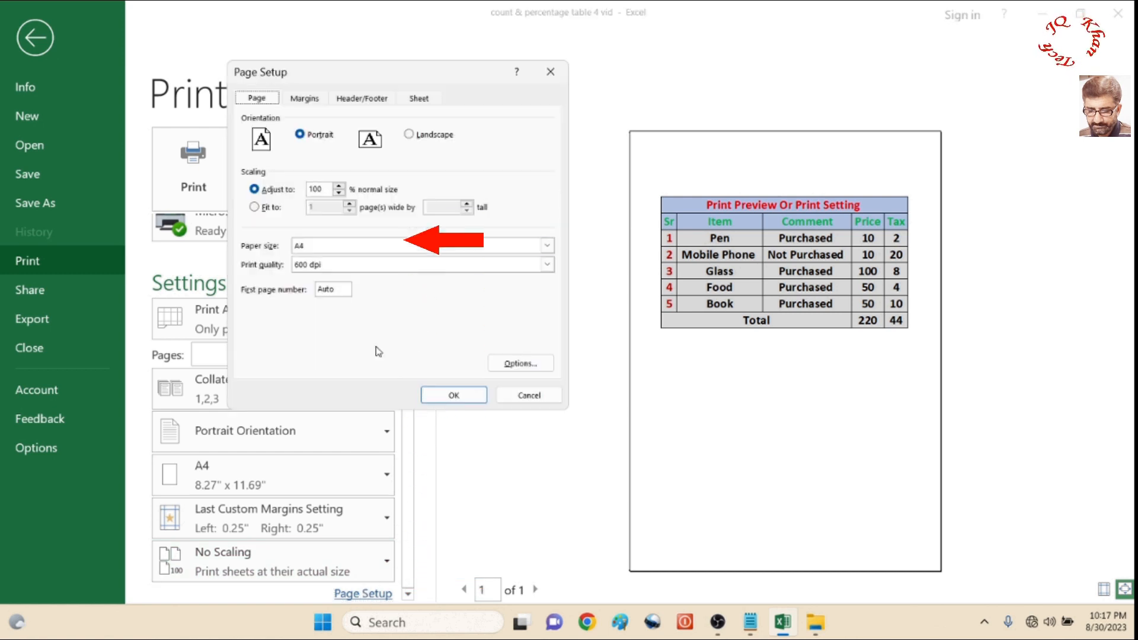
double_click(325, 190)
type("150")
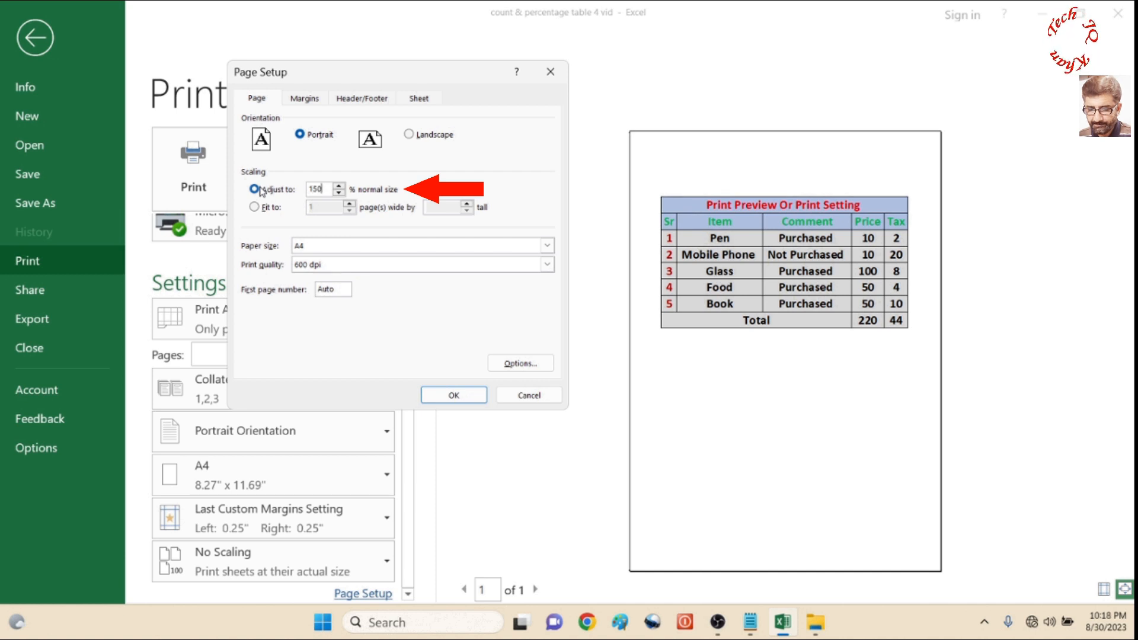
left_click(454, 396)
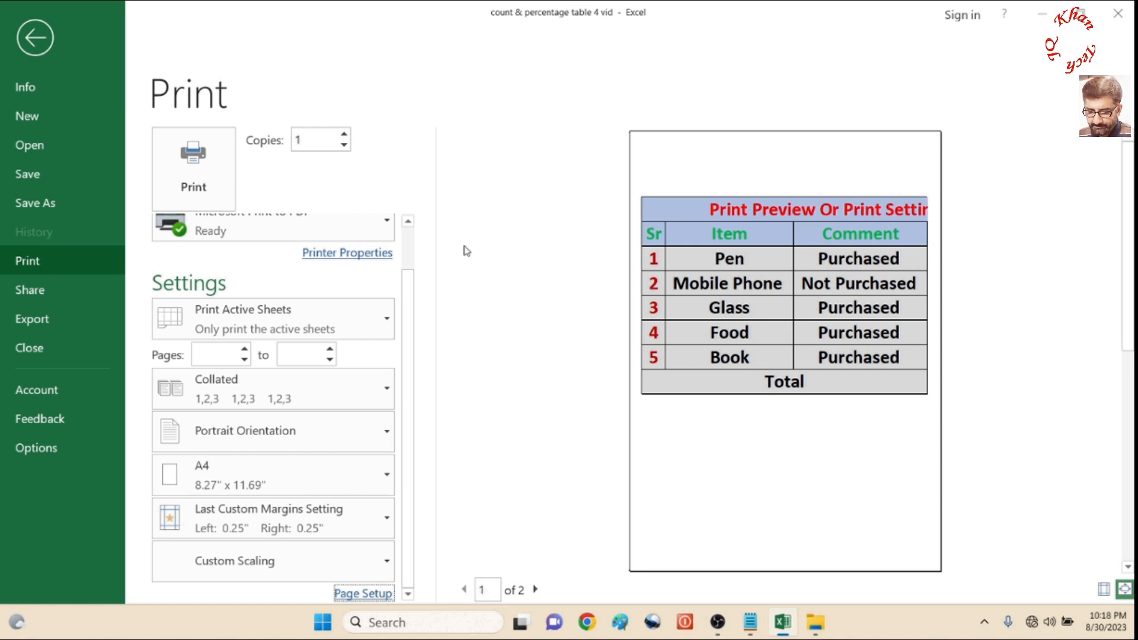
- Drag the page break right past the Tax column so the whole table prints on one page
key("Escape")
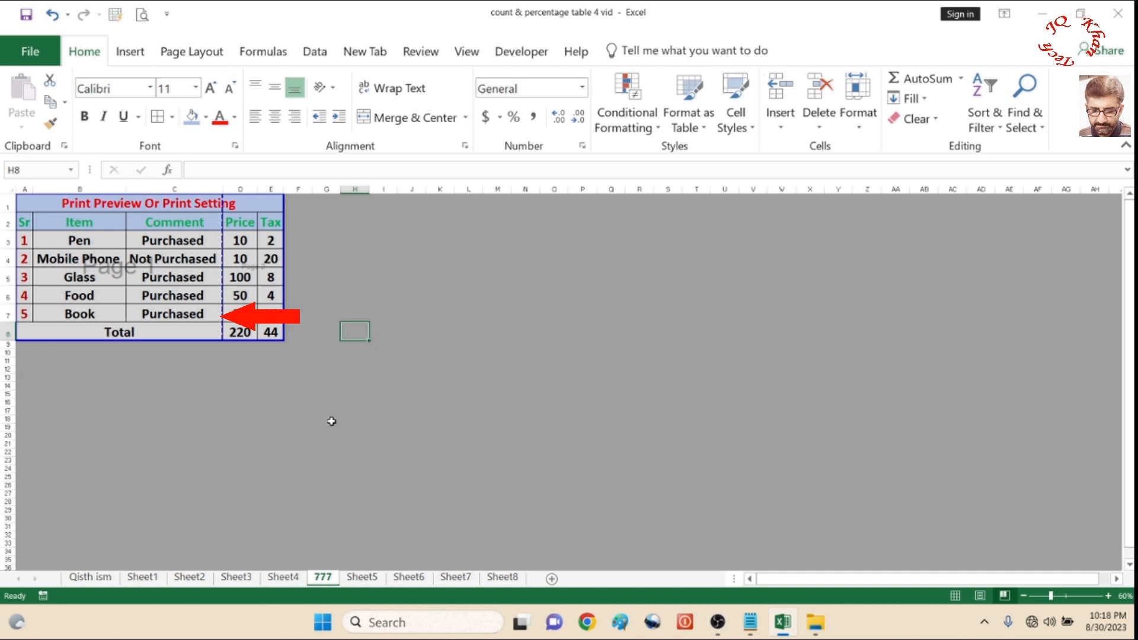
scroll(383, 457, "up", 2)
scroll(383, 458, "up", 2)
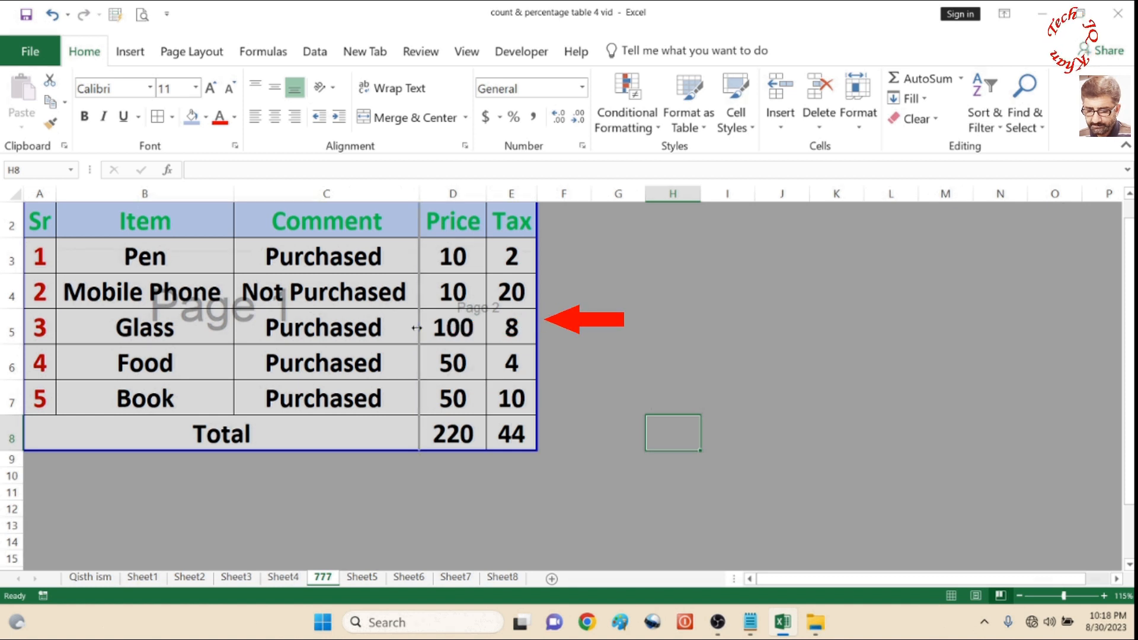
left_click_drag(419, 328, 537, 329)
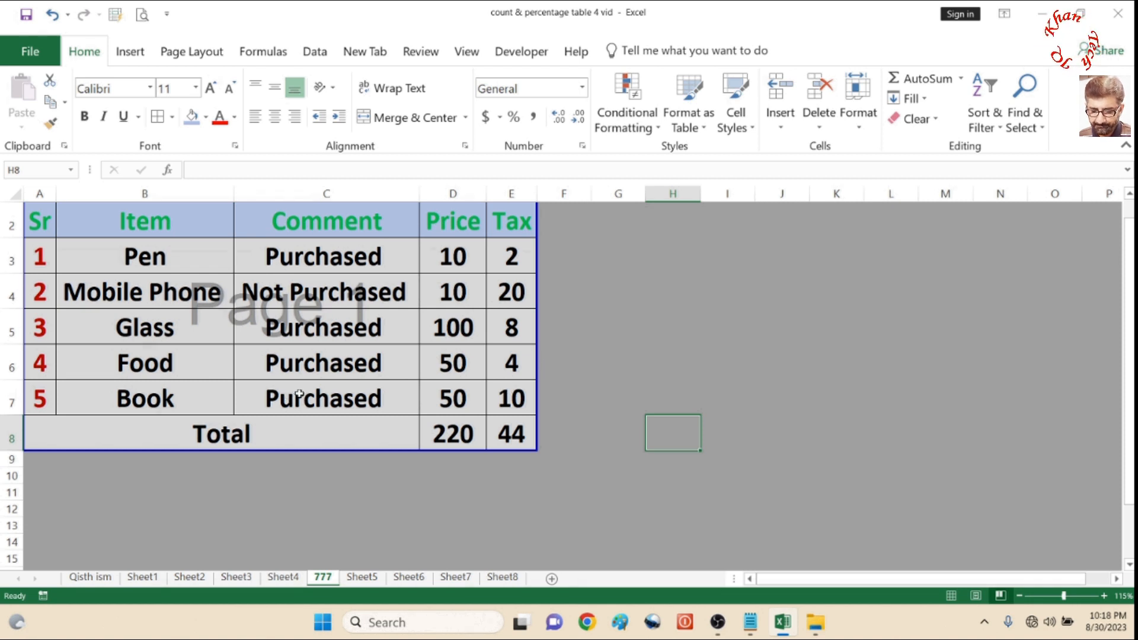
- Confirm in Page Setup that scaling auto-adjusted to 118%, keeping the table on one page
key("ctrl+p")
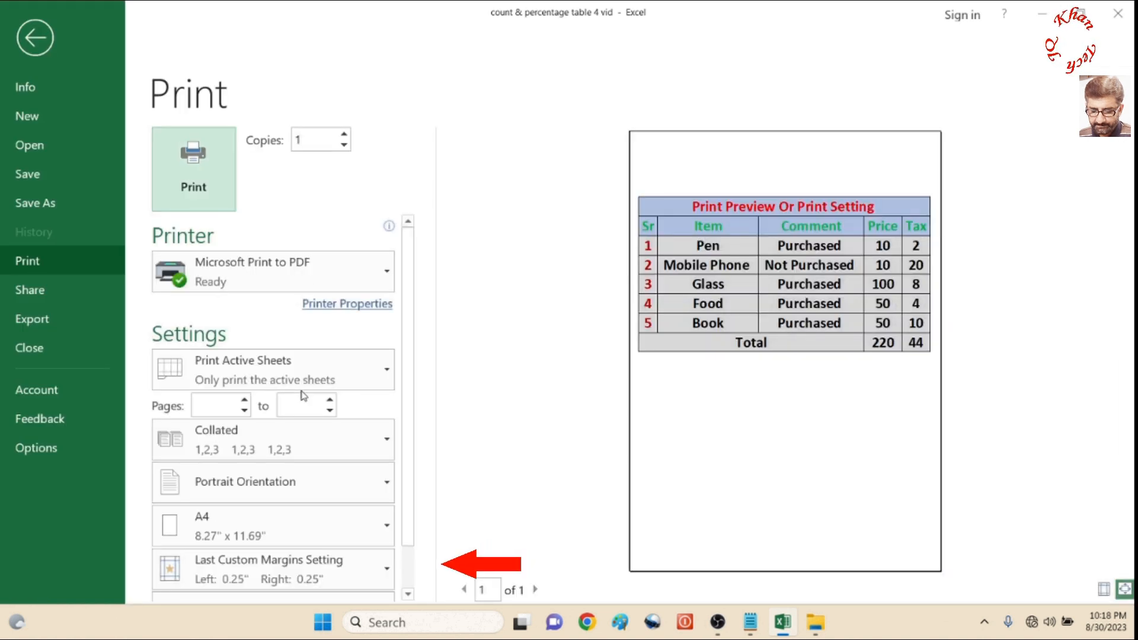
scroll(310, 438, "down", 3)
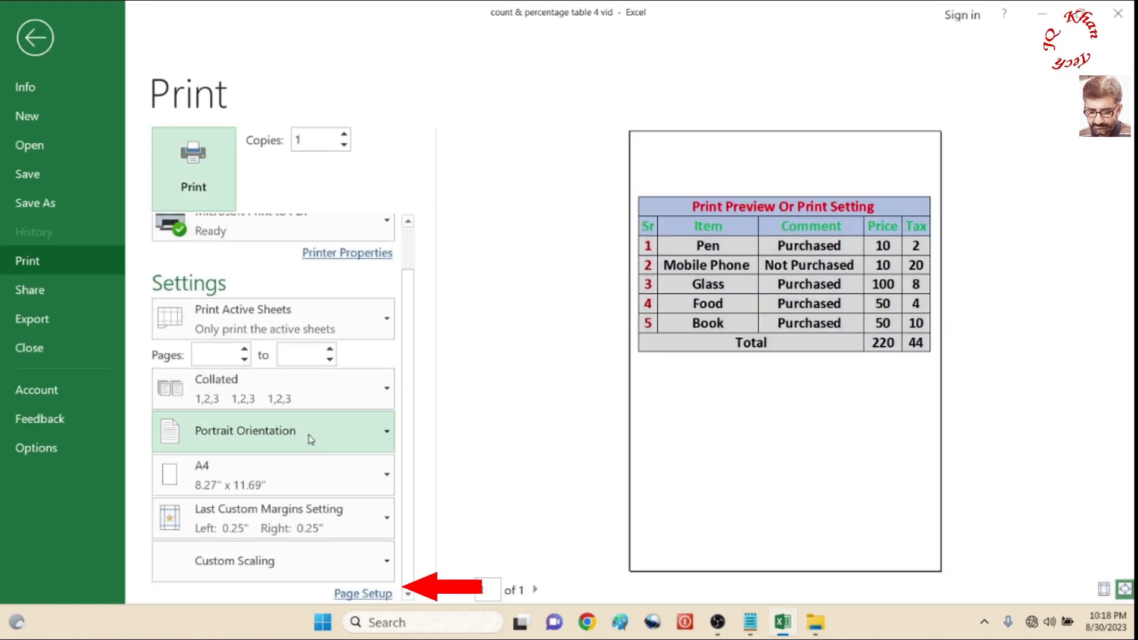
left_click(363, 594)
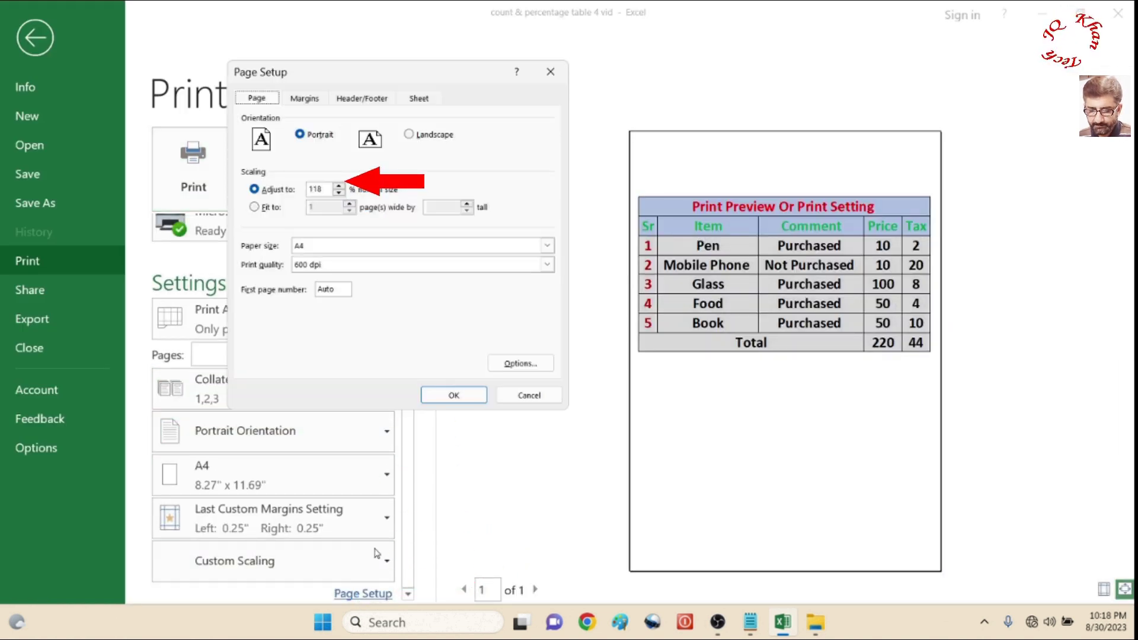
double_click(319, 189)
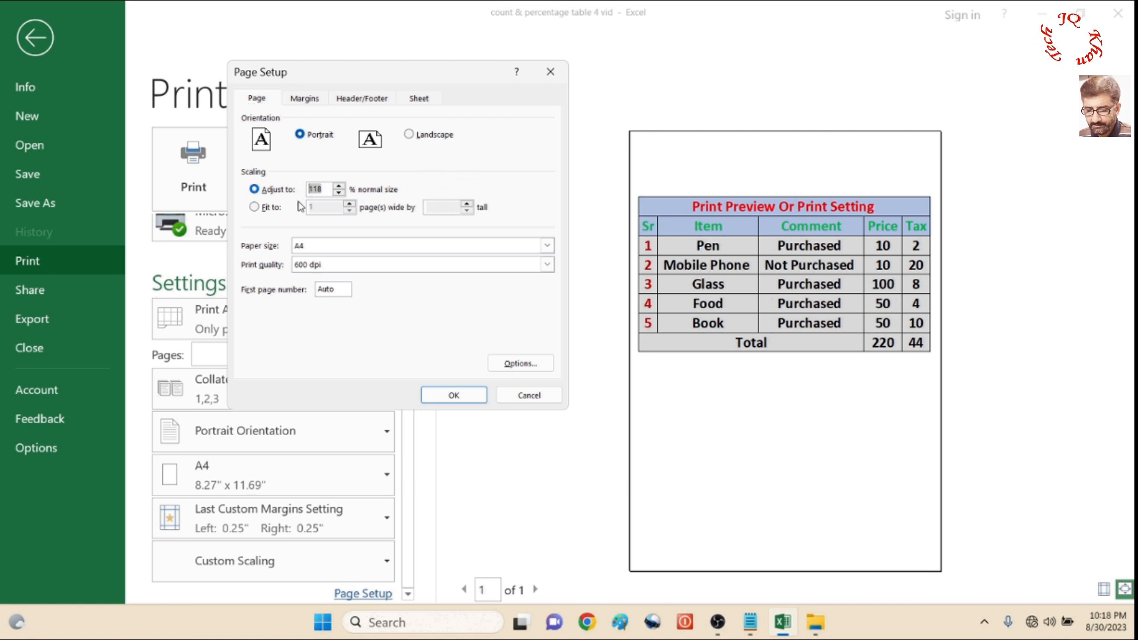